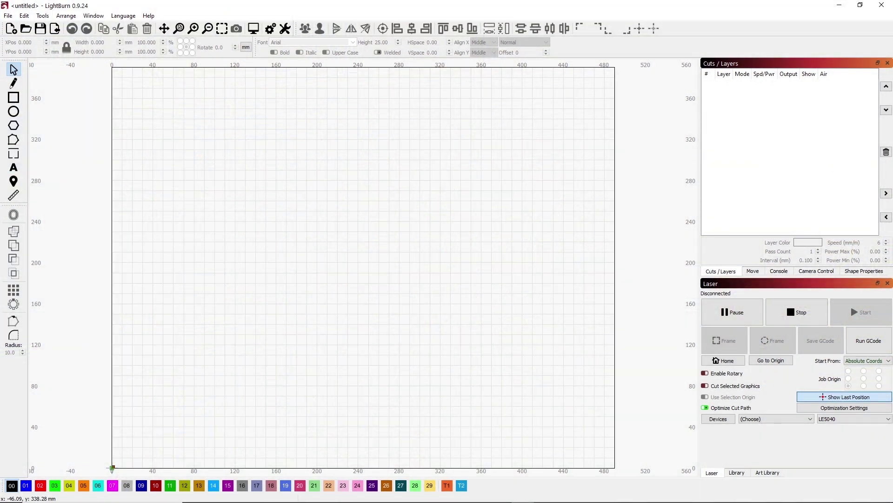
Switch to the Ellipse tool to draw circles.
{"action": "left_click", "coordinate": [13, 111]}
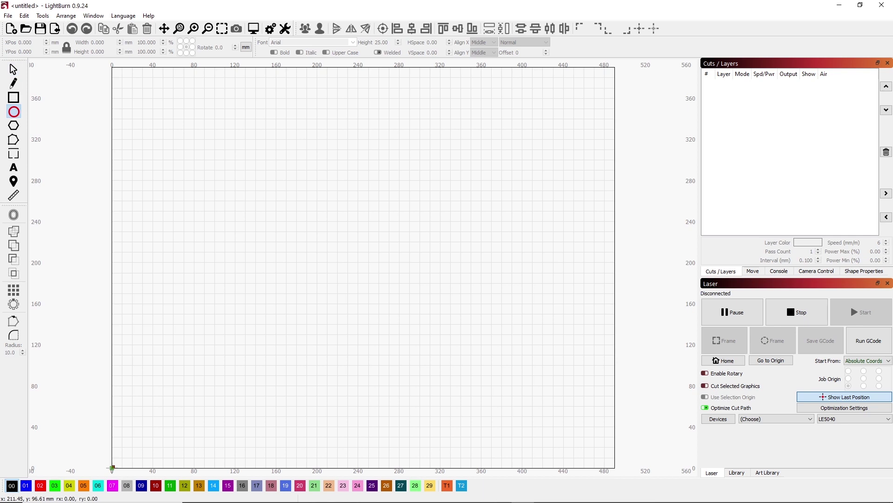
Draw a circle in the lower-left of the page and set its width to 100 mm.
{"action": "left_click_drag", "start_coordinate": [250, 321], "coordinate": [296, 368]}
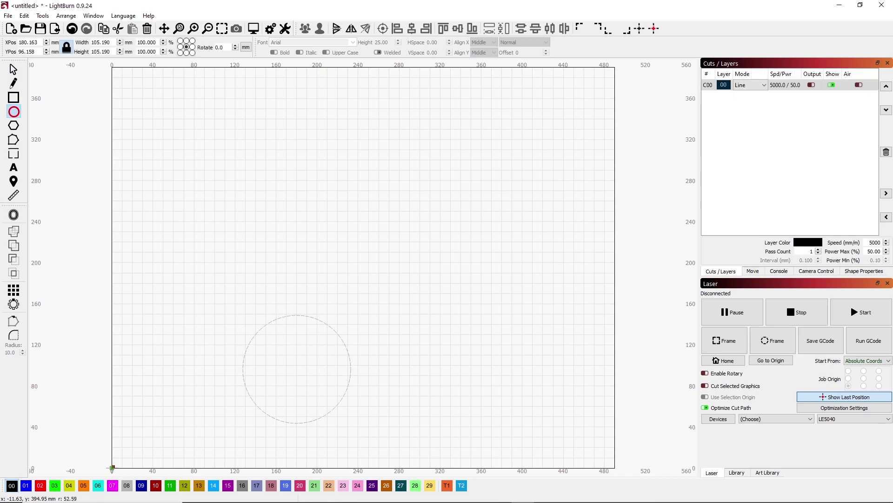
{"action": "type", "text": "100"}
{"action": "key", "text": "Tab"}
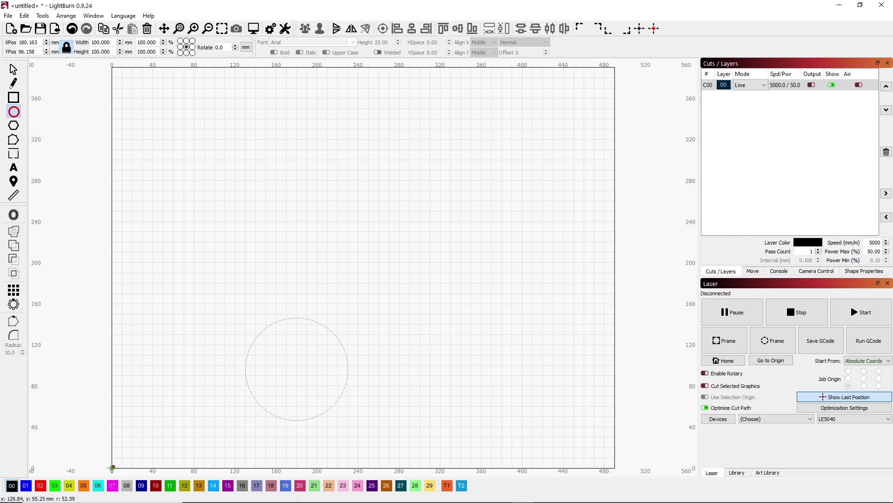
{"action": "left_click", "coordinate": [12, 70]}
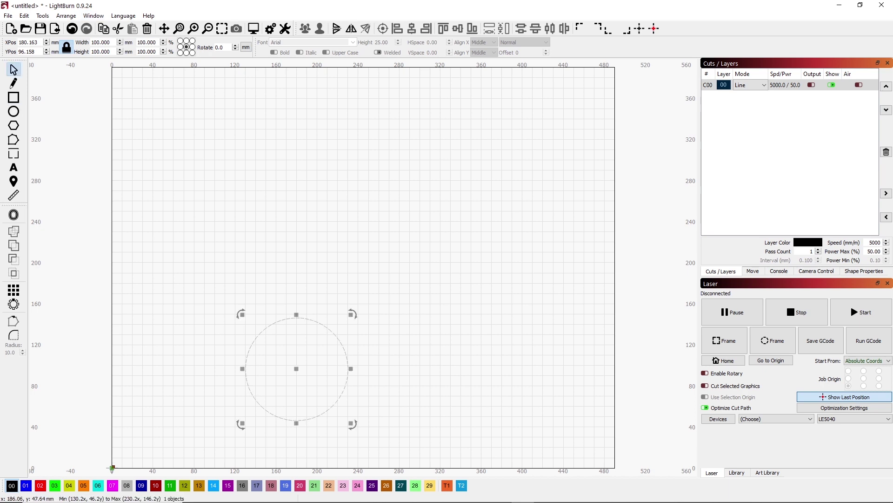
Duplicate the circle in place and enlarge the copy to 120 mm width.
{"action": "right_click", "coordinate": [252, 345]}
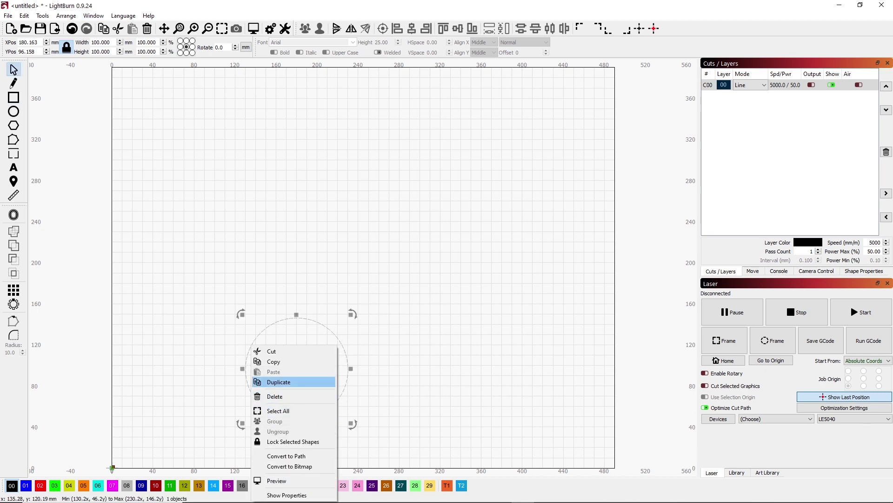
{"action": "left_click", "coordinate": [278, 382]}
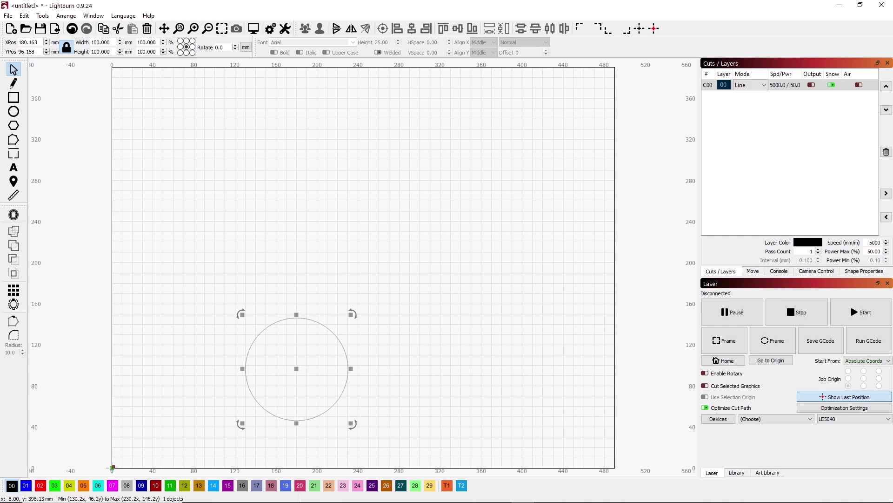
{"action": "double_click", "coordinate": [100, 42]}
{"action": "type", "text": "120"}
{"action": "key", "text": "Return"}
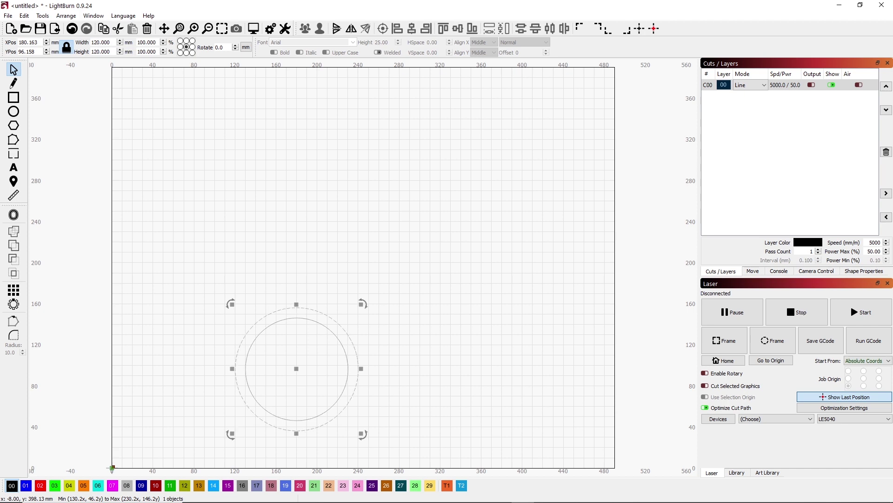
{"action": "left_click", "coordinate": [419, 210]}
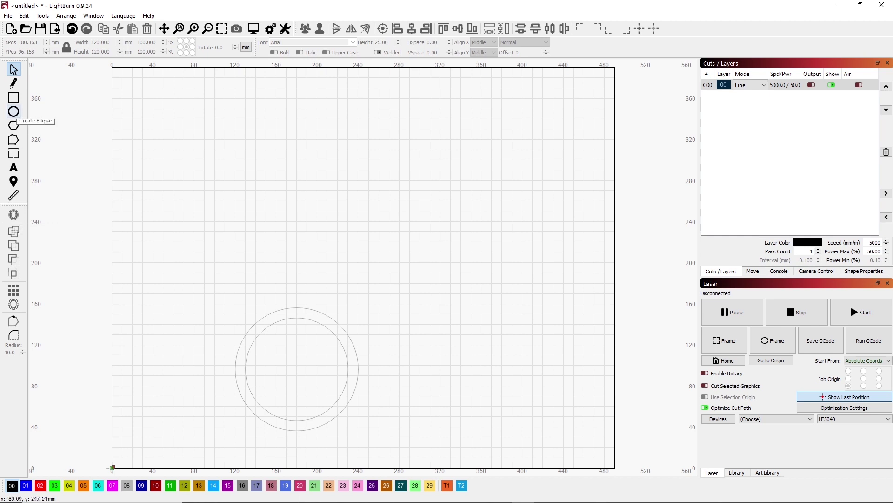
{"action": "left_click", "coordinate": [14, 112]}
{"action": "left_click_drag", "start_coordinate": [181, 102], "coordinate": [314, 240]}
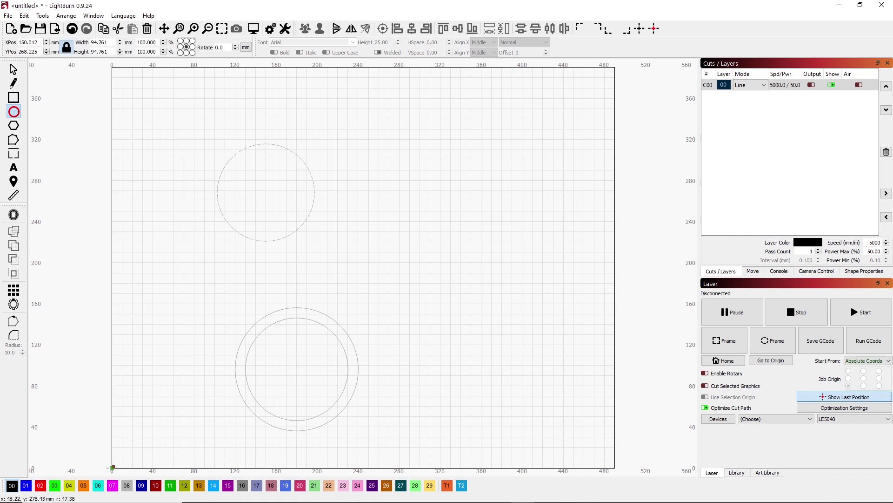
{"action": "left_click", "coordinate": [14, 69]}
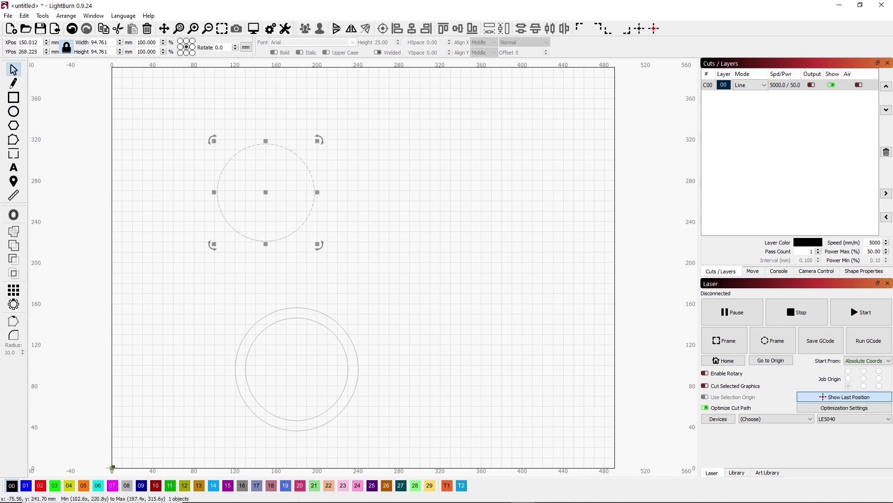
{"action": "left_click", "coordinate": [13, 214]}
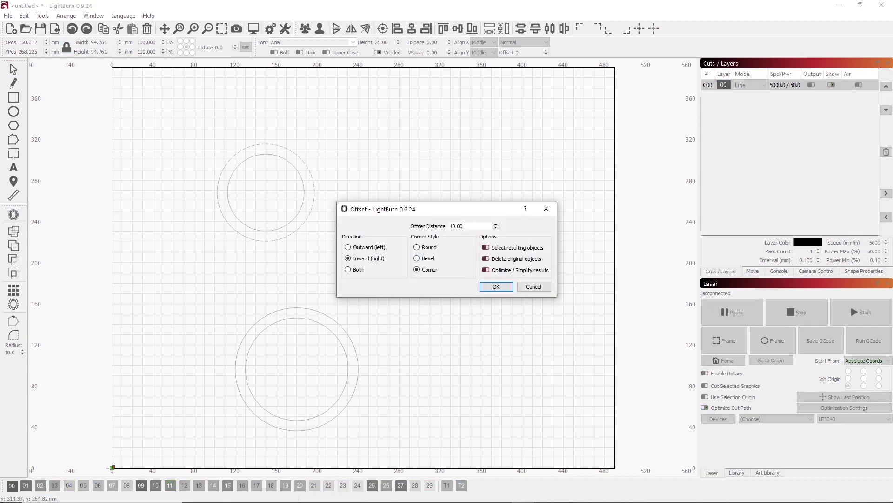
{"action": "left_click", "coordinate": [348, 247]}
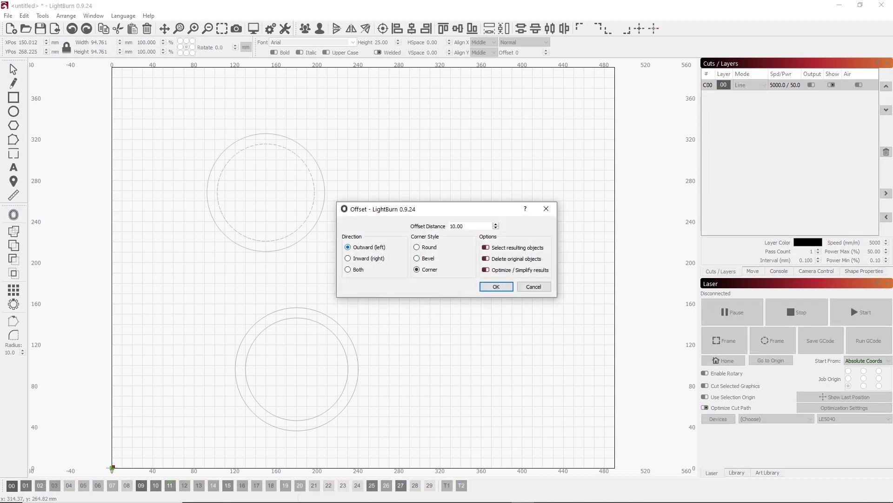
{"action": "left_click", "coordinate": [496, 287]}
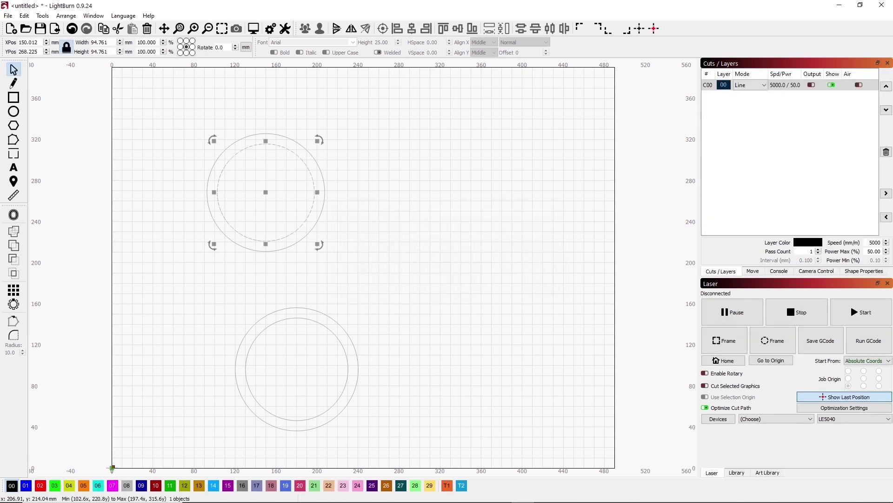
{"action": "left_click_drag", "start_coordinate": [344, 205], "coordinate": [291, 234]}
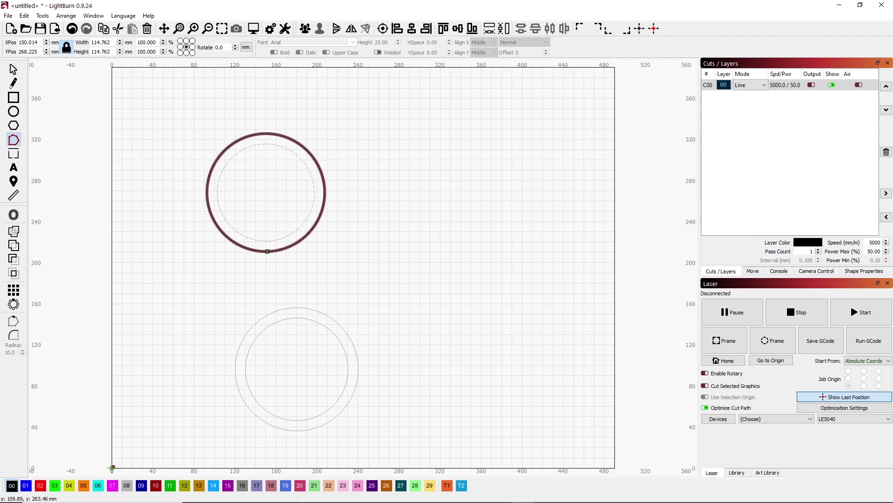
{"action": "scroll", "coordinate": [210, 192], "scroll_direction": "up", "scroll_amount": 3}
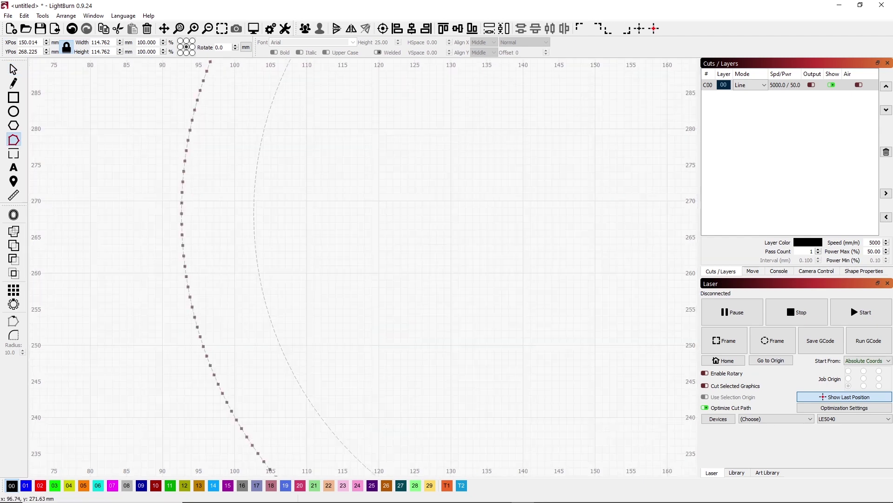
{"action": "scroll", "coordinate": [210, 192], "scroll_direction": "up", "scroll_amount": 3}
{"action": "scroll", "coordinate": [209, 192], "scroll_direction": "up", "scroll_amount": 2}
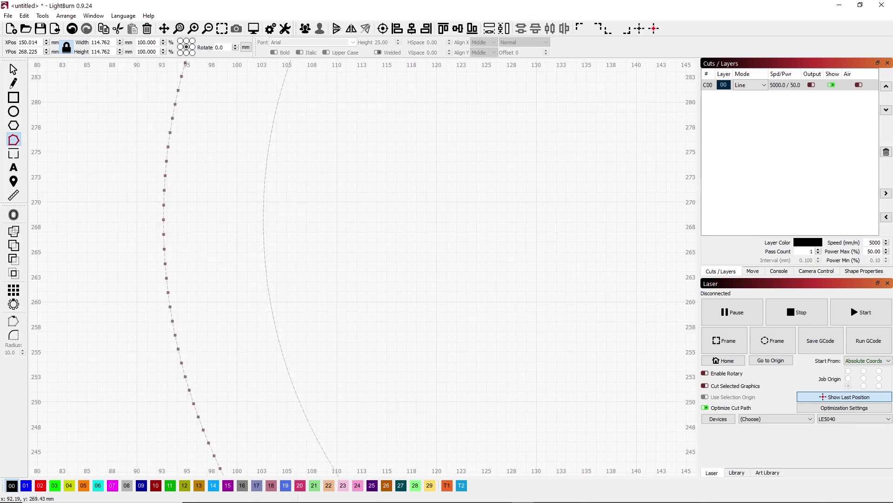
{"action": "left_click", "coordinate": [179, 28]}
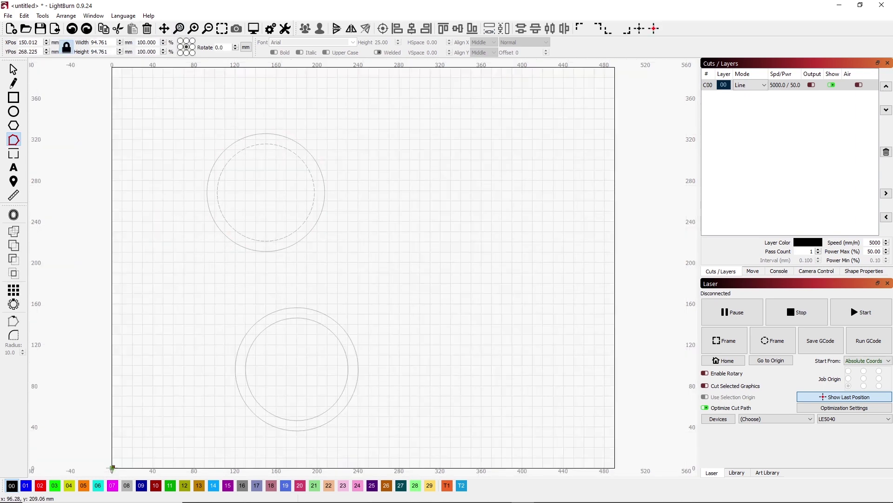
{"action": "key", "text": "Delete"}
{"action": "key", "text": "Delete"}
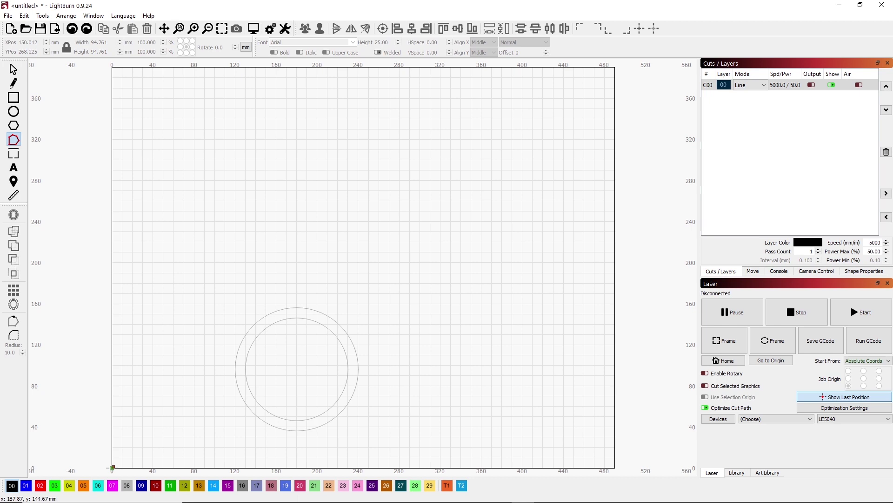
Duplicate the inner 100 mm circle and move the copy 50 mm upward.
{"action": "left_click", "coordinate": [13, 70]}
{"action": "left_click", "coordinate": [307, 318]}
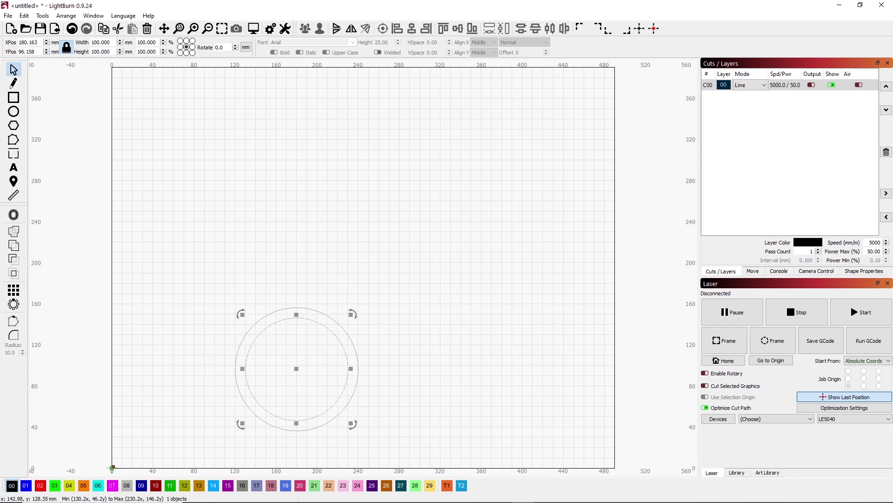
{"action": "right_click", "coordinate": [262, 338]}
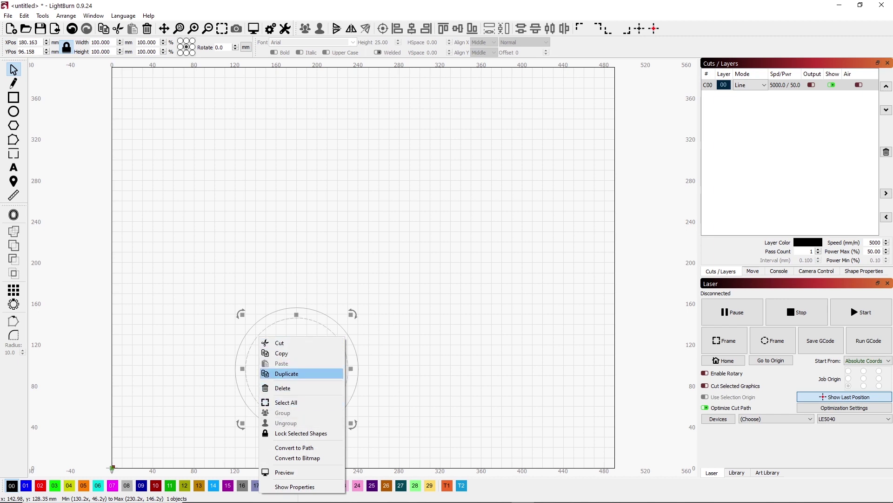
{"action": "left_click", "coordinate": [293, 373]}
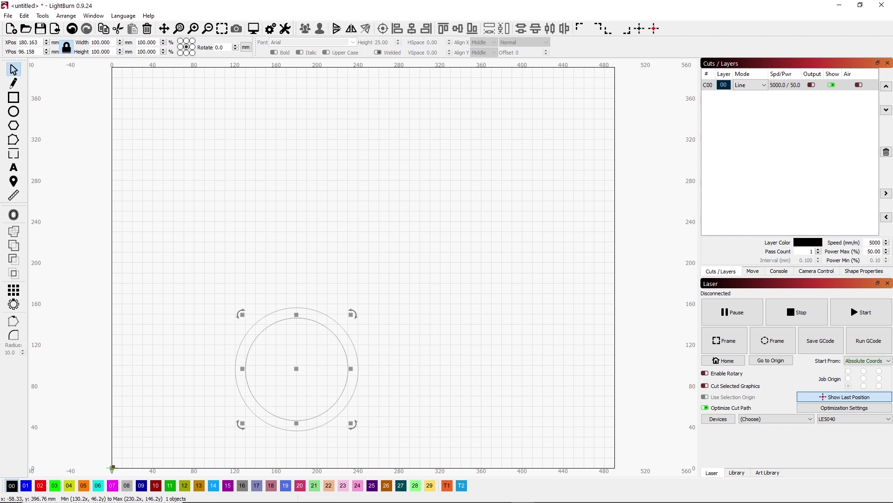
{"action": "type", "text": "+50"}
{"action": "key", "text": "Return"}
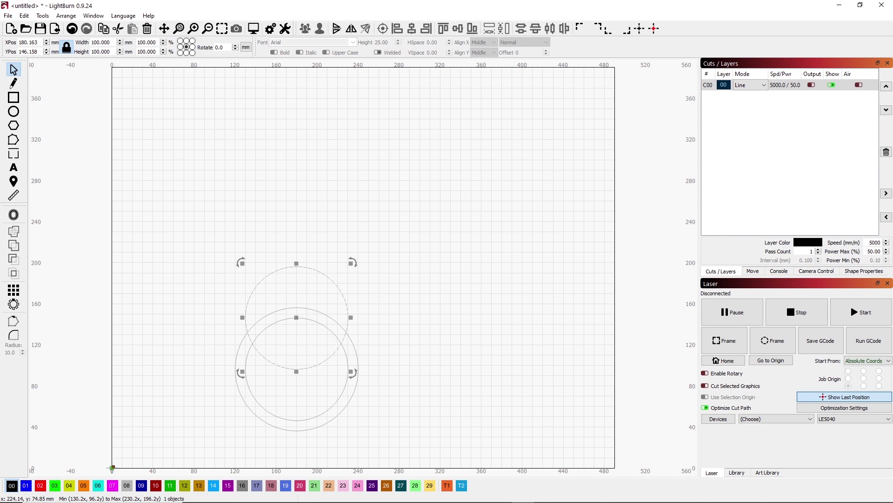
Select both circles and apply a circular array of 3 copies.
{"action": "key", "text": "ctrl+a"}
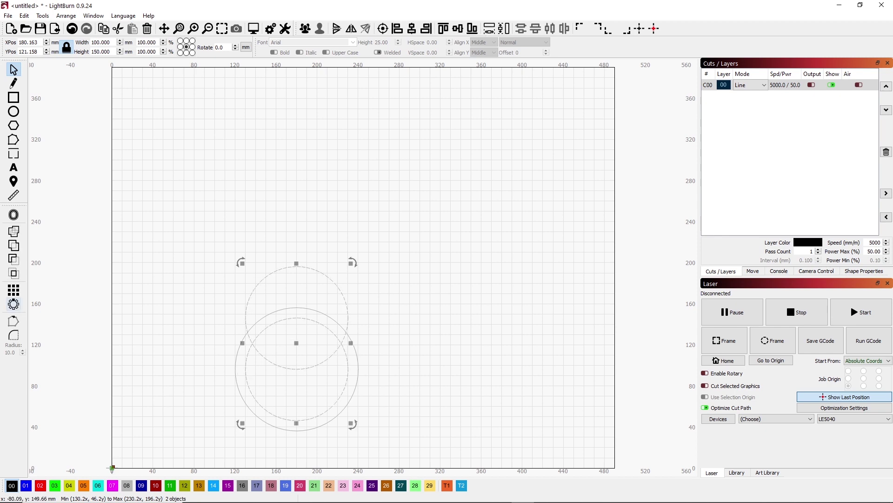
{"action": "left_click", "coordinate": [14, 304]}
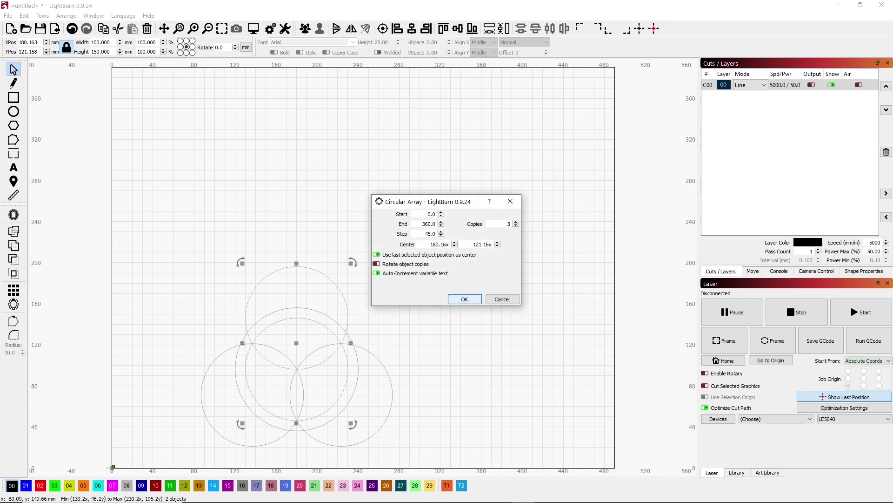
{"action": "left_click", "coordinate": [464, 298]}
Duplicate the top circle and enlarge the copy to 120 mm width.
{"action": "left_click", "coordinate": [454, 175]}
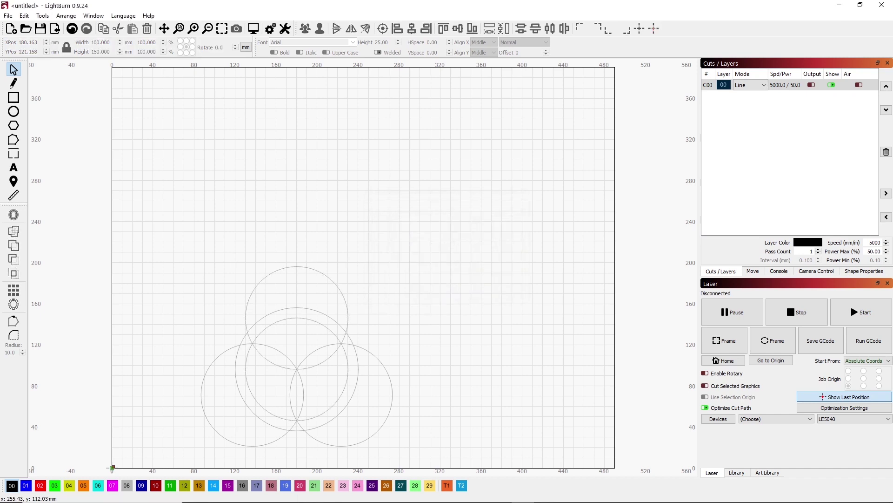
{"action": "left_click", "coordinate": [349, 316]}
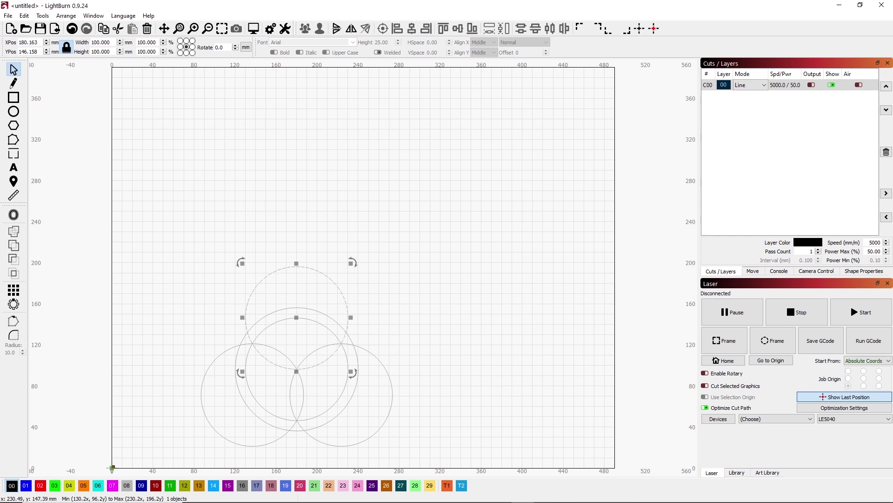
{"action": "right_click", "coordinate": [349, 316]}
{"action": "left_click", "coordinate": [377, 345]}
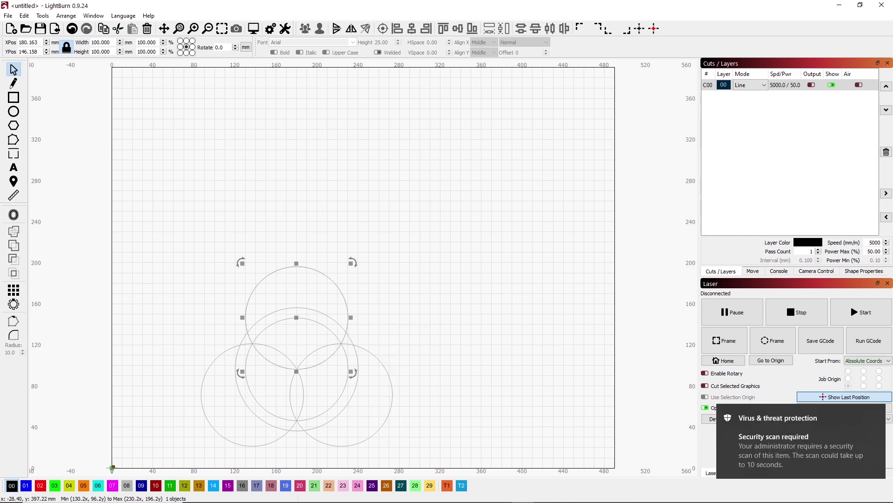
{"action": "double_click", "coordinate": [101, 42]}
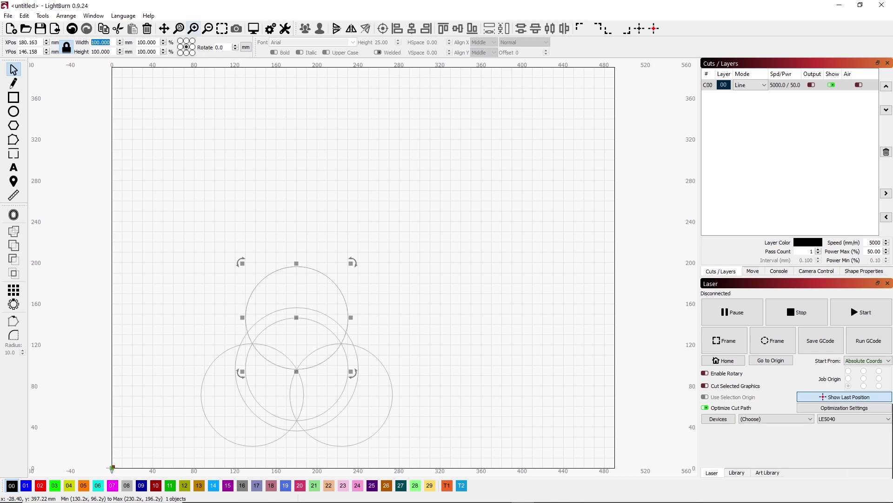
{"action": "type", "text": "120"}
{"action": "key", "text": "Return"}
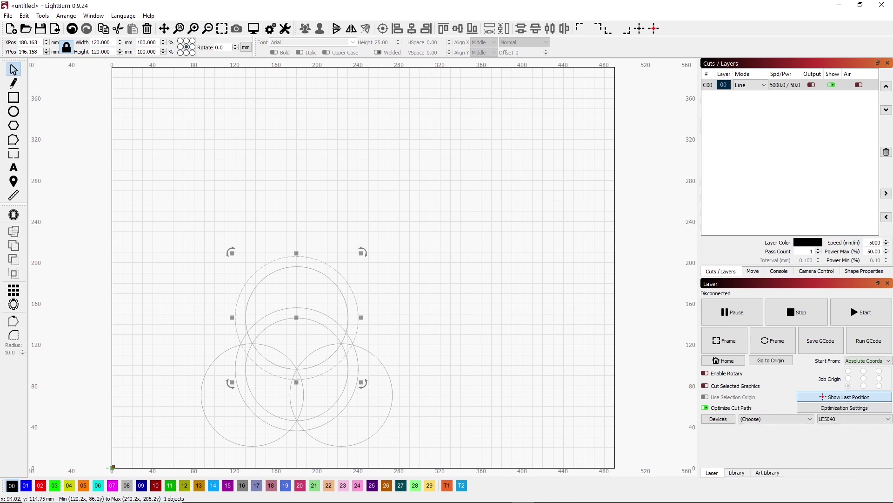
Duplicate the lower-left circle and enlarge the copy to 120 mm width.
{"action": "left_click", "coordinate": [210, 391]}
{"action": "right_click", "coordinate": [211, 206]}
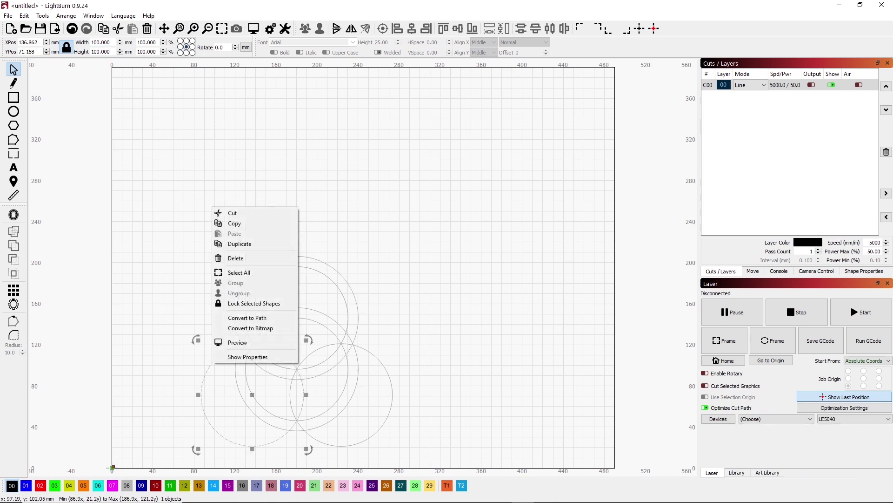
{"action": "left_click", "coordinate": [237, 243]}
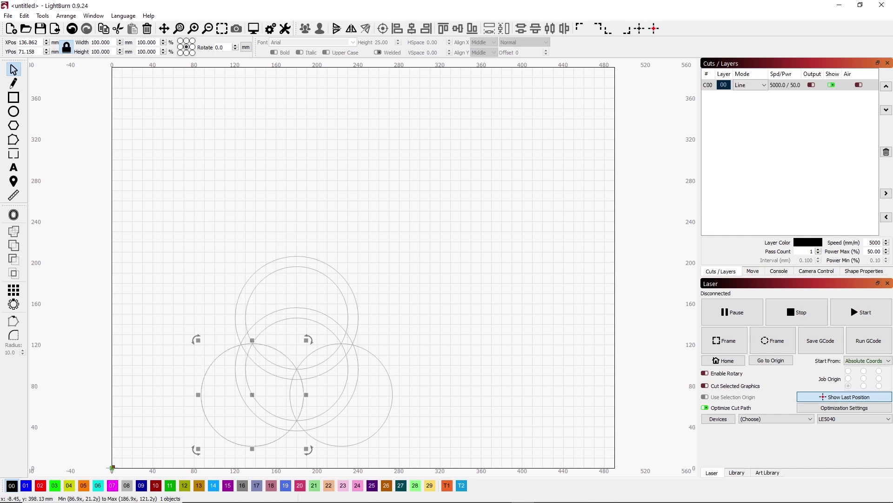
{"action": "double_click", "coordinate": [100, 42]}
{"action": "type", "text": "120"}
{"action": "key", "text": "Return"}
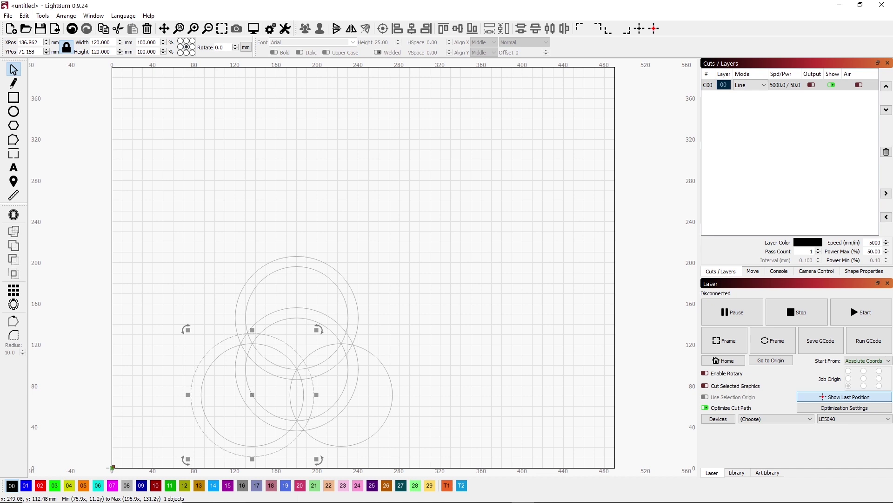
Duplicate the lower-right circle and enlarge the copy to 120 mm width.
{"action": "right_click", "coordinate": [368, 196]}
{"action": "left_click", "coordinate": [395, 233]}
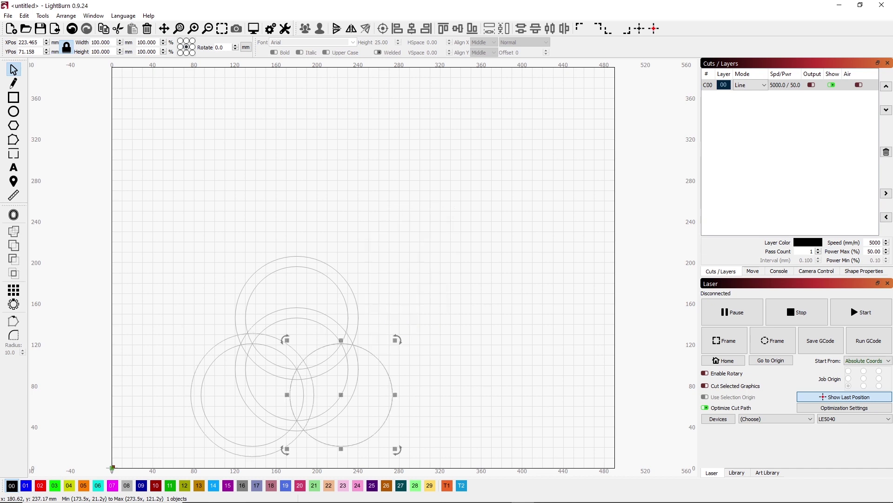
{"action": "double_click", "coordinate": [100, 42]}
{"action": "type", "text": "120"}
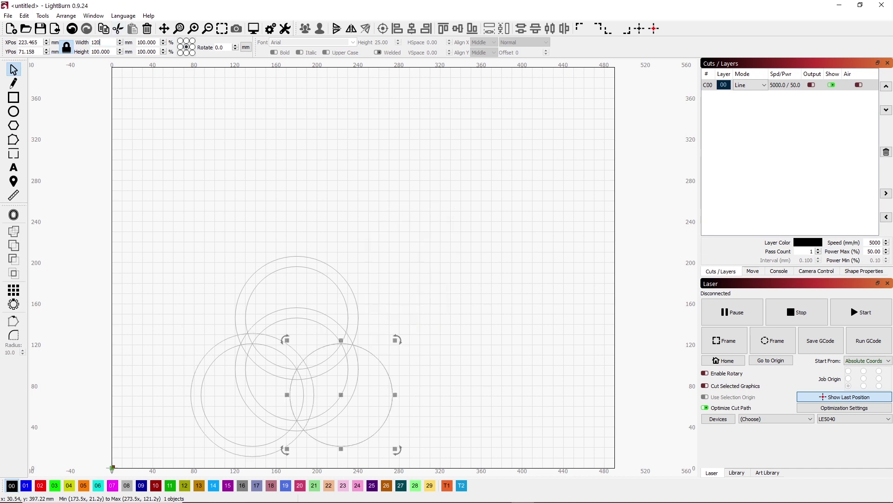
{"action": "key", "text": "Return"}
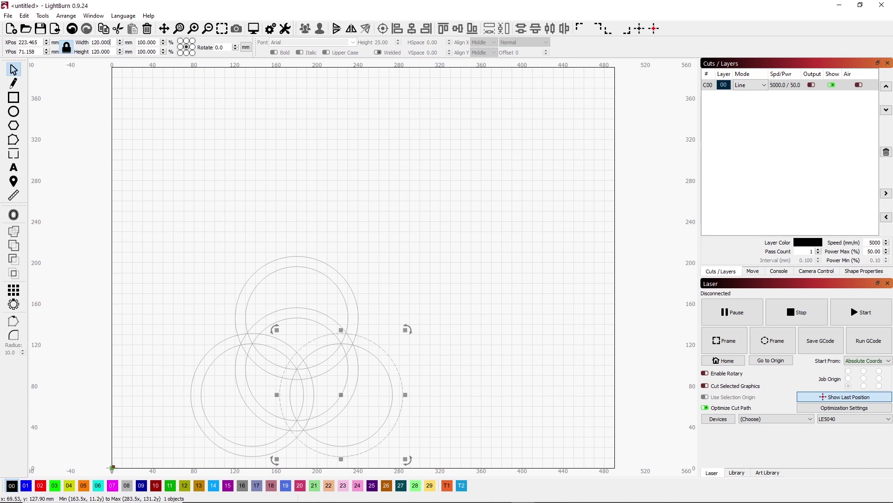
{"action": "left_click", "coordinate": [275, 316]}
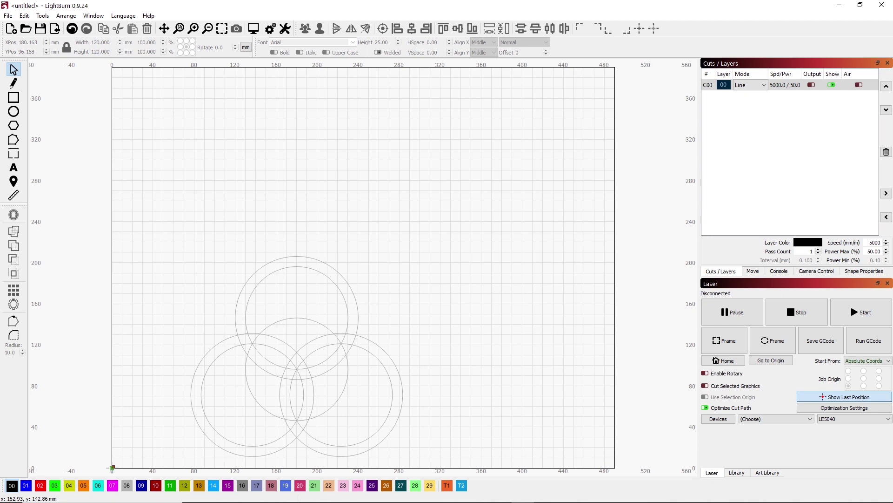
{"action": "left_click", "coordinate": [280, 321]}
Duplicate the middle circle, shrink the copy to 80 mm, then box-select all eight circles.
{"action": "right_click", "coordinate": [280, 321]}
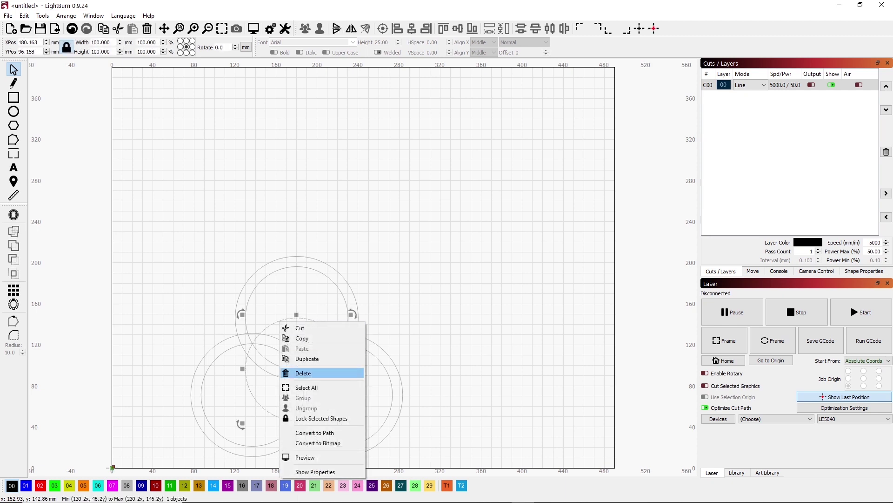
{"action": "left_click", "coordinate": [307, 358]}
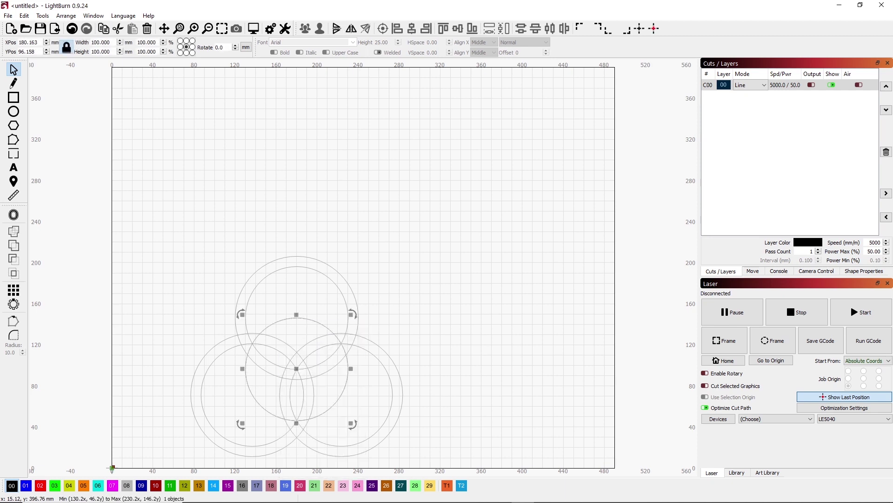
{"action": "double_click", "coordinate": [101, 43]}
{"action": "type", "text": "80"}
{"action": "key", "text": "Return"}
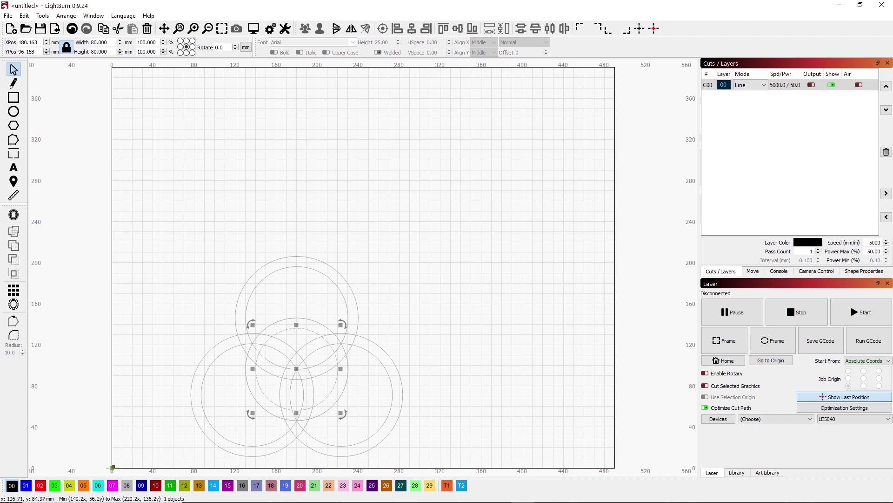
{"action": "key", "text": "Escape"}
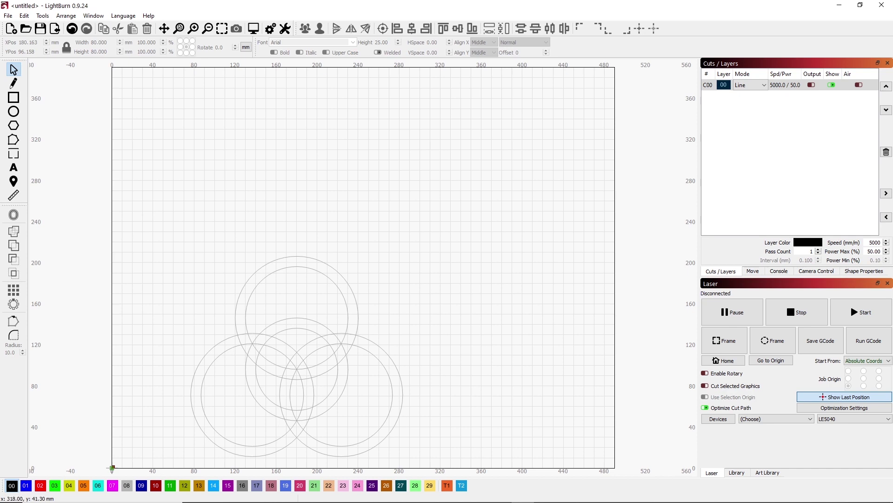
{"action": "left_click_drag", "start_coordinate": [429, 415], "coordinate": [225, 264]}
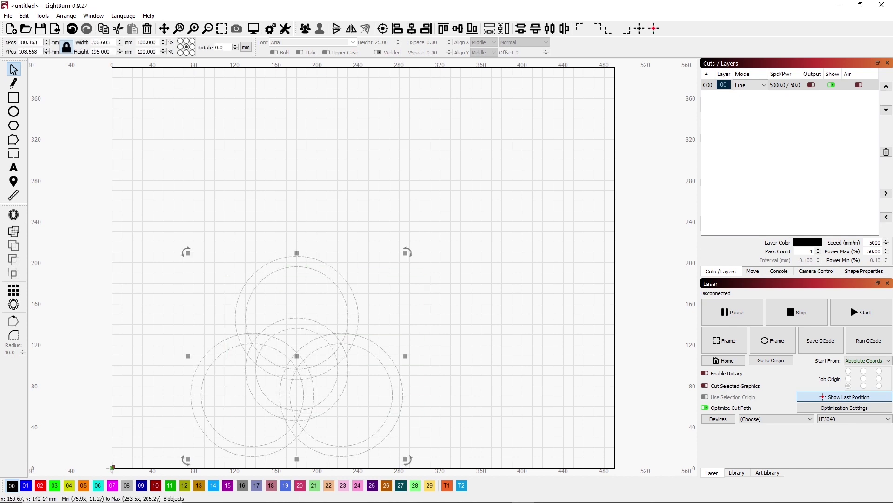
Convert the eight selected circles to paths, then select the top circle.
{"action": "right_click", "coordinate": [277, 325]}
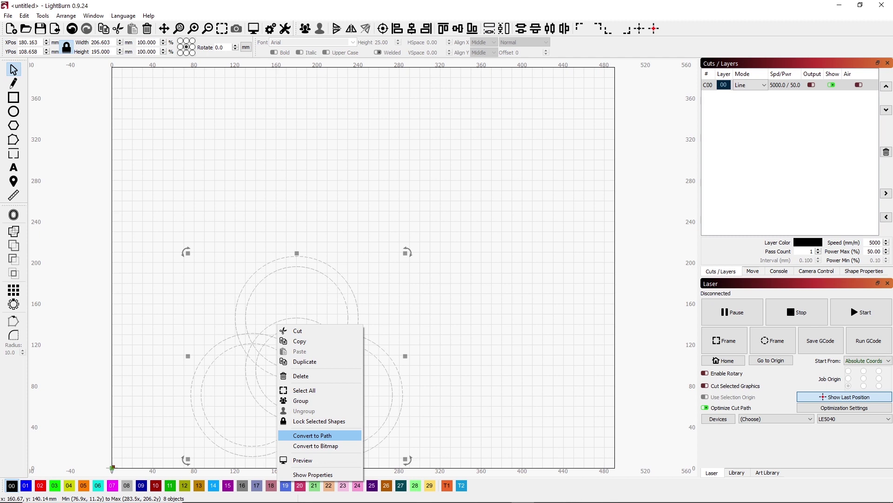
{"action": "left_click", "coordinate": [312, 435]}
{"action": "key", "text": "Escape"}
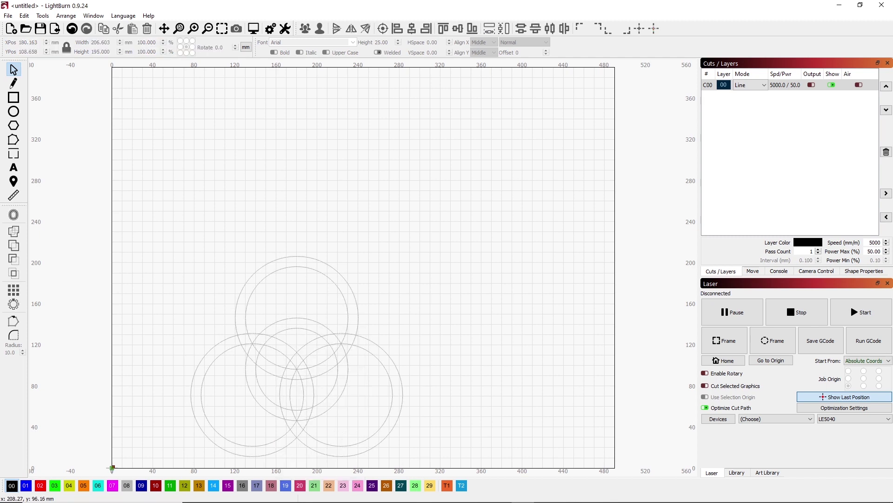
{"action": "left_click", "coordinate": [279, 369]}
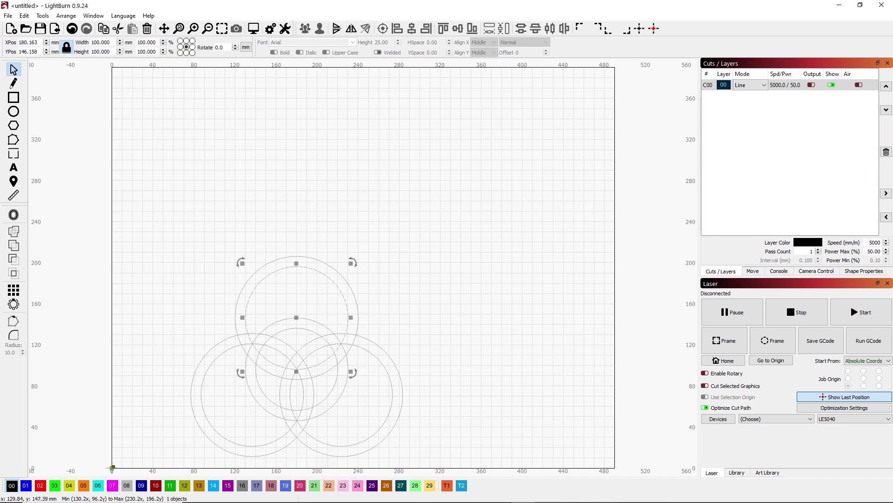
Delete the top arcs of the top circle and the large upper ring in Edit Nodes.
{"action": "key", "text": "grave"}
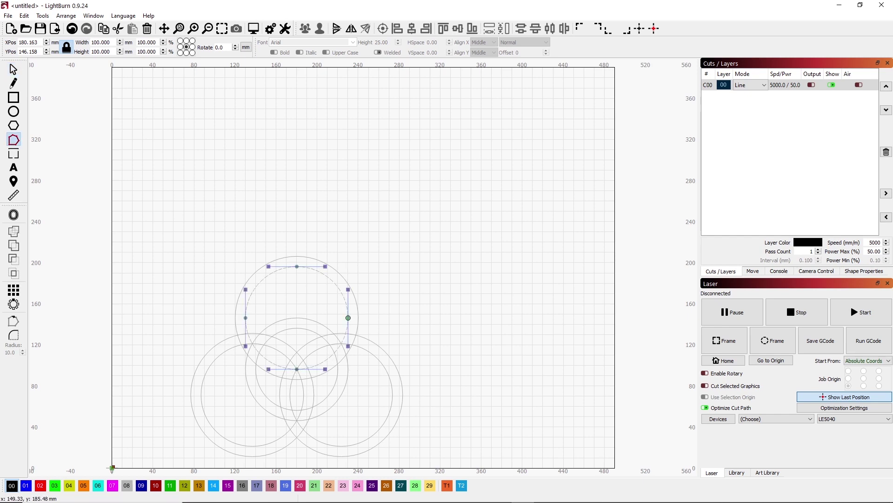
{"action": "key", "text": "b"}
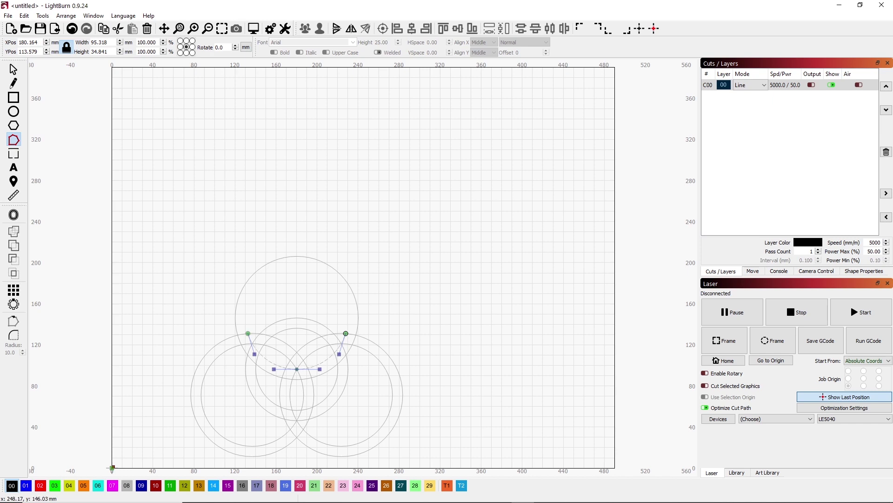
{"action": "left_click", "coordinate": [358, 318]}
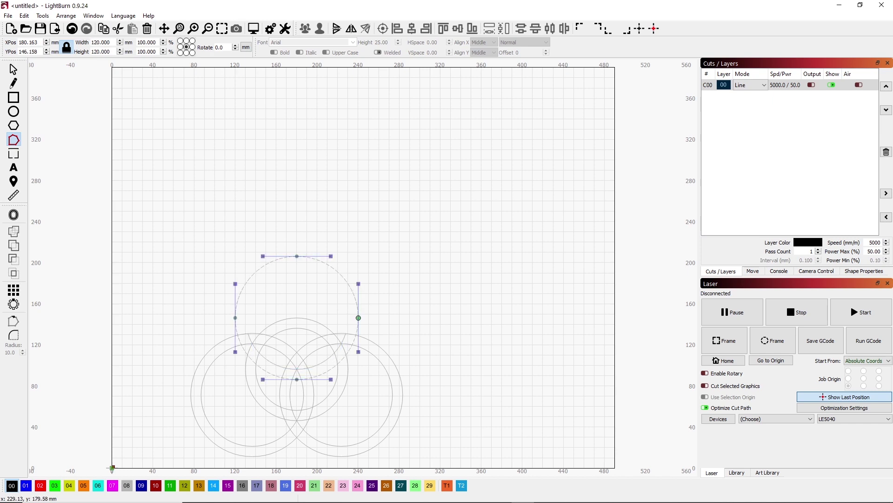
{"action": "key", "text": "b"}
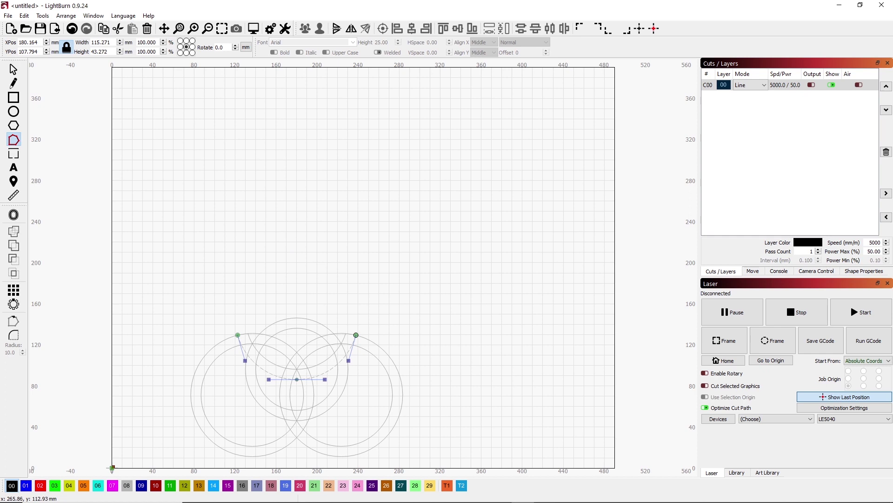
{"action": "left_click", "coordinate": [301, 391]}
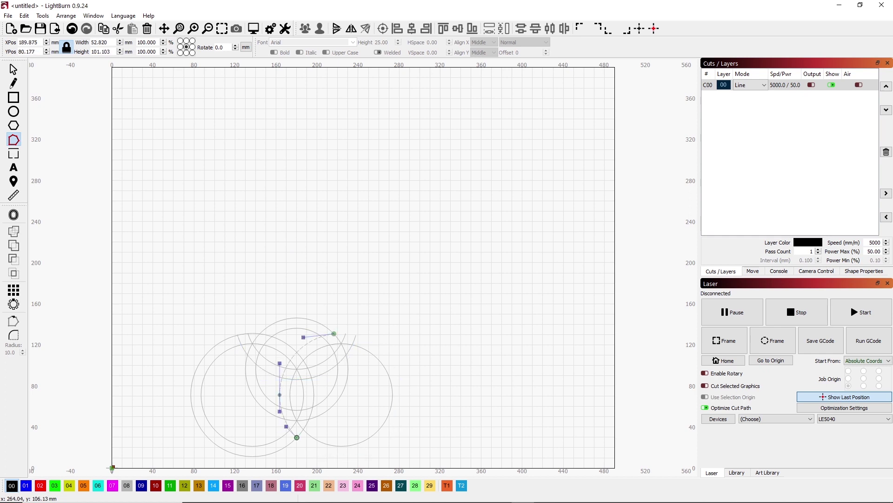
Undo and redo the recent arc trims to settle the edits.
{"action": "key", "text": "ctrl+z"}
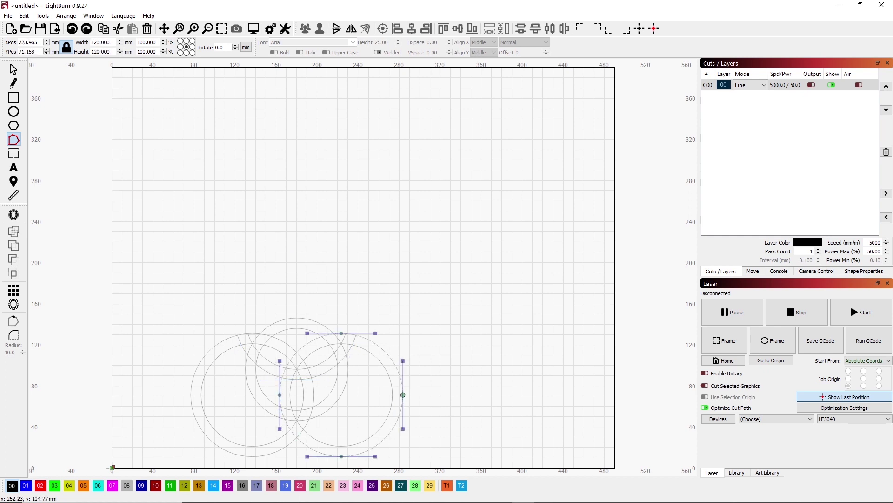
{"action": "key", "text": "ctrl+z"}
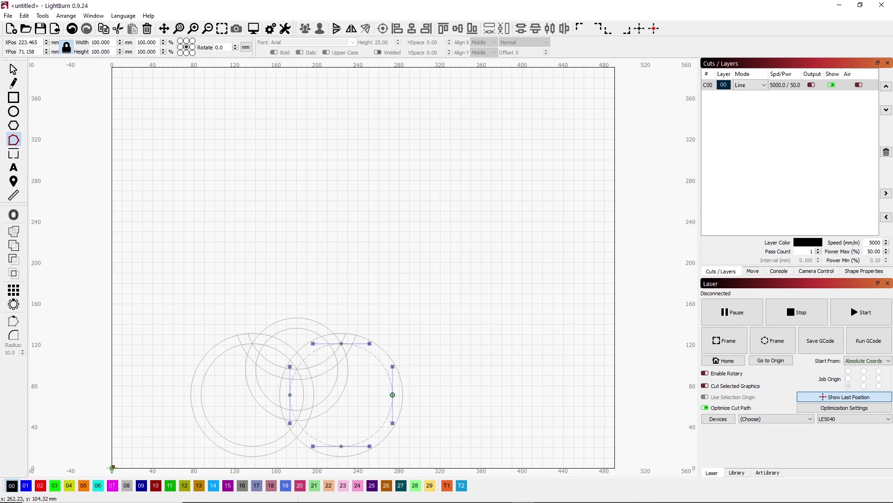
{"action": "key", "text": "ctrl+z"}
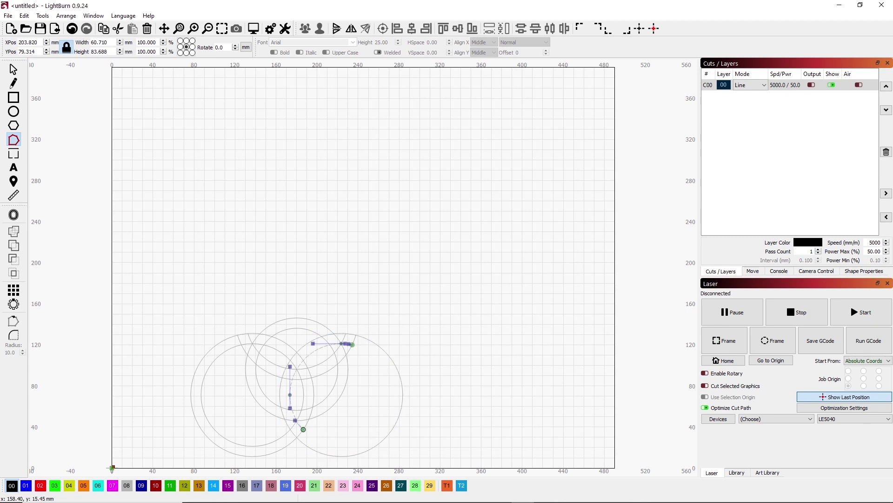
{"action": "key", "text": "ctrl+z"}
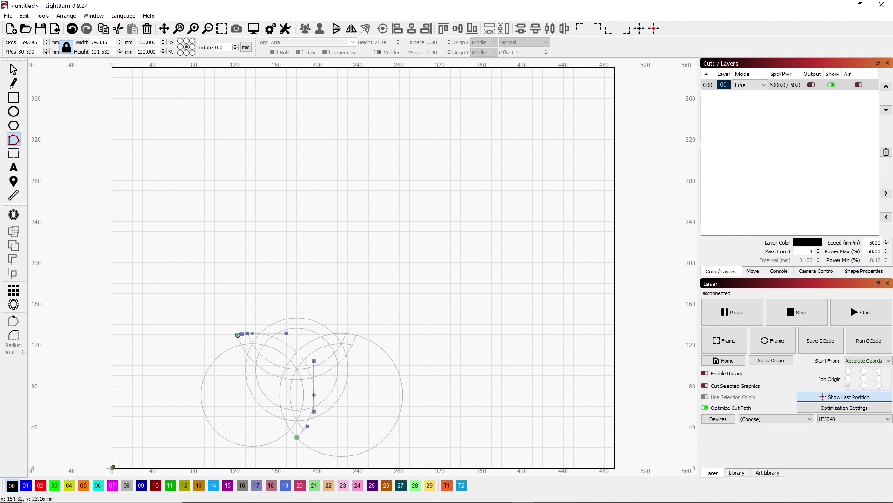
{"action": "key", "text": "ctrl+shift+z"}
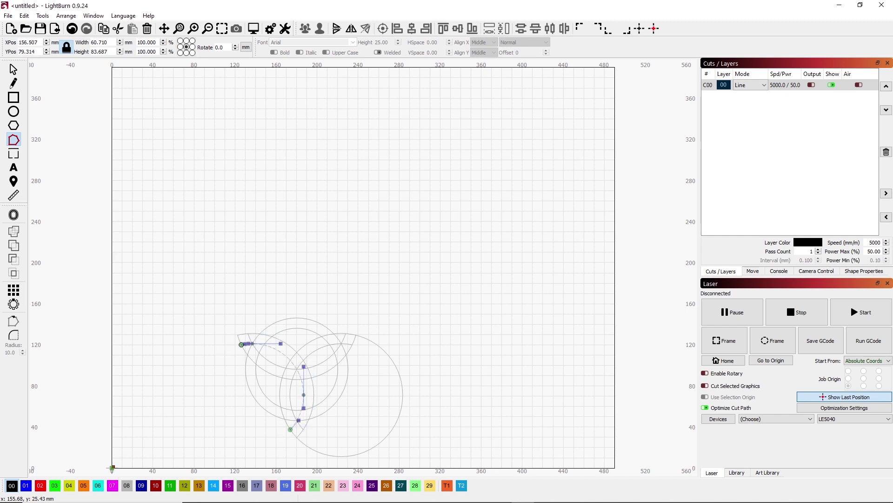
{"action": "key", "text": "ctrl+shift+z"}
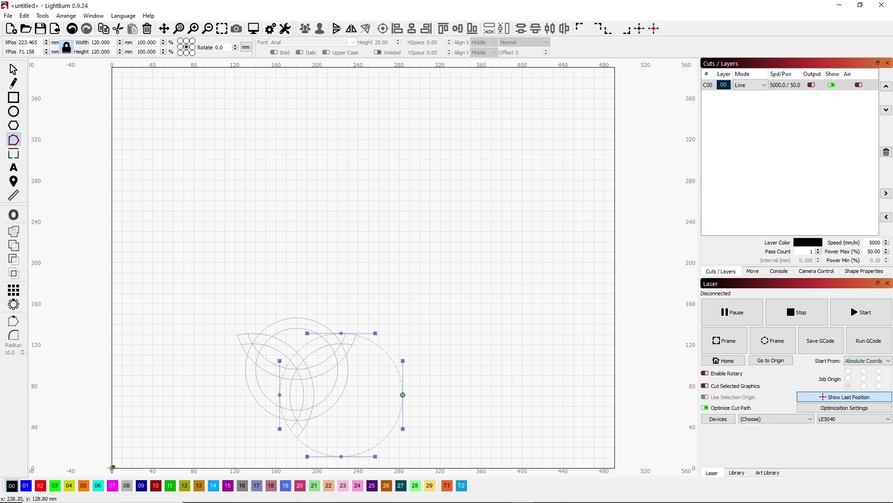
{"action": "scroll", "coordinate": [338, 335], "scroll_direction": "up", "scroll_amount": 5}
{"action": "scroll", "coordinate": [339, 335], "scroll_direction": "up", "scroll_amount": 3}
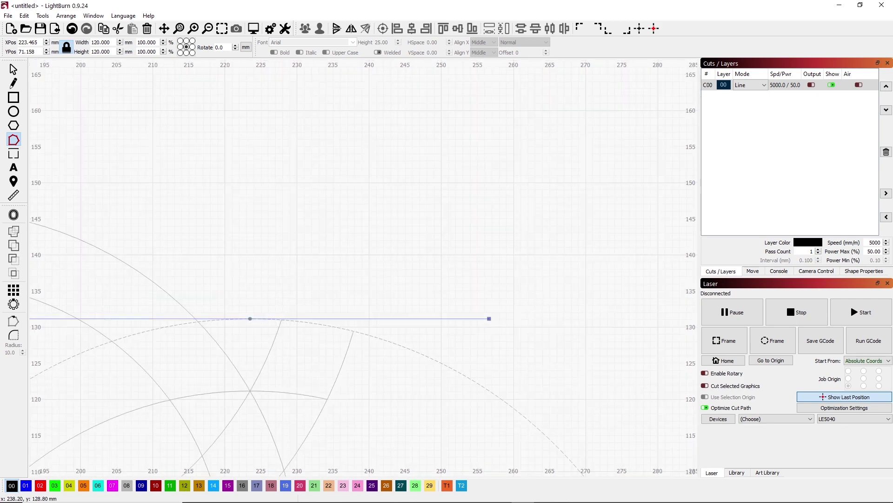
Finish the traced curve along the circle top, reshape it, and delete the dangling piece.
{"action": "left_click", "coordinate": [353, 331]}
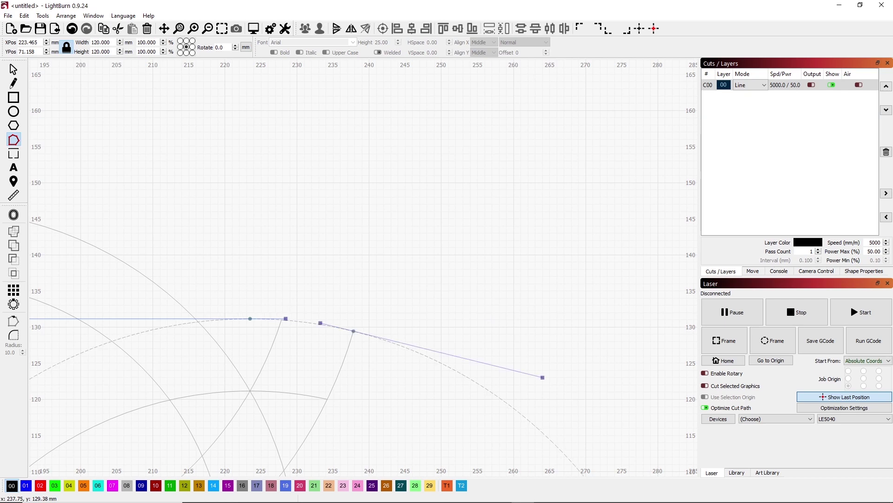
{"action": "key", "text": "Escape"}
{"action": "scroll", "coordinate": [391, 405], "scroll_direction": "down", "scroll_amount": 2}
{"action": "scroll", "coordinate": [391, 405], "scroll_direction": "down", "scroll_amount": 2}
{"action": "scroll", "coordinate": [391, 405], "scroll_direction": "down", "scroll_amount": 2}
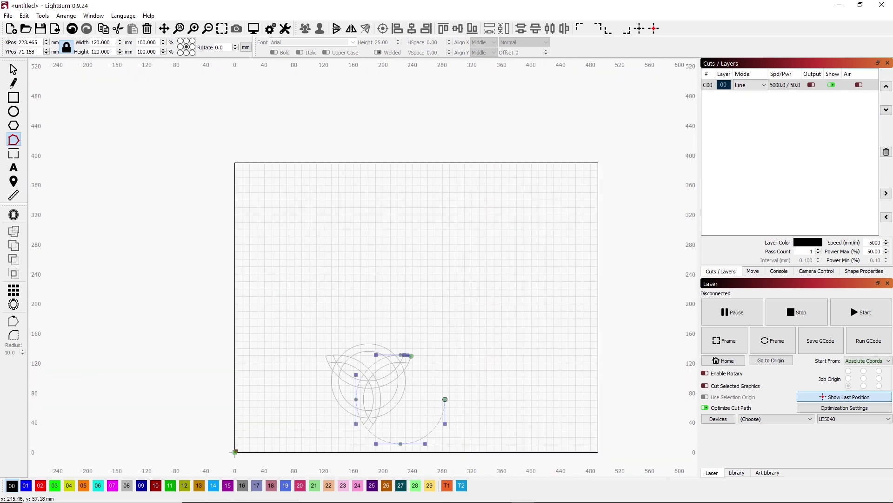
{"action": "scroll", "coordinate": [391, 368], "scroll_direction": "up", "scroll_amount": 3}
{"action": "scroll", "coordinate": [391, 369], "scroll_direction": "up", "scroll_amount": 3}
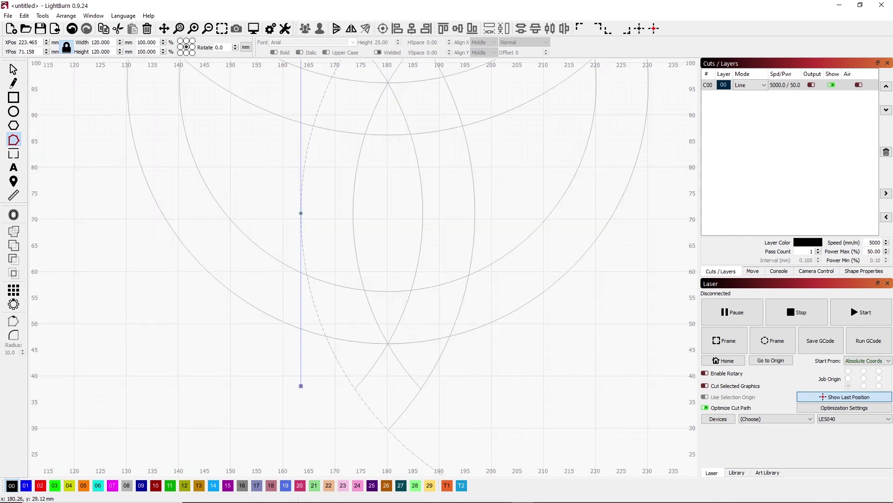
{"action": "left_click", "coordinate": [389, 429]}
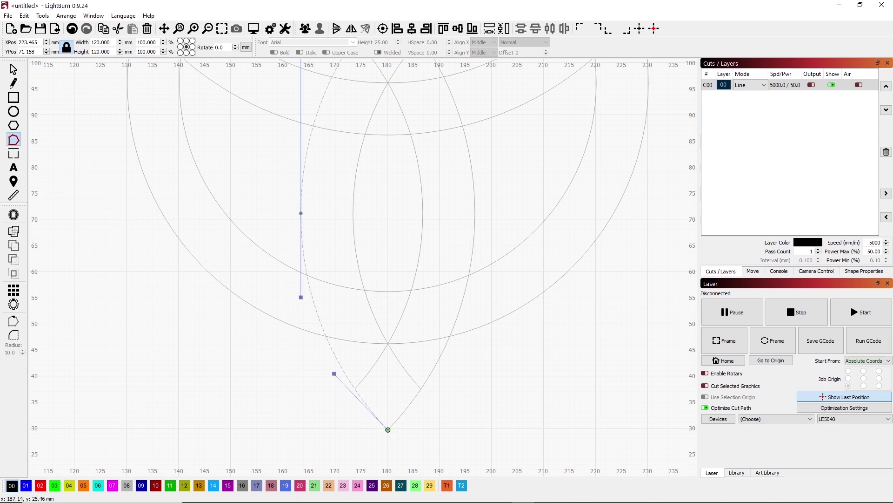
{"action": "scroll", "coordinate": [392, 406], "scroll_direction": "down", "scroll_amount": 4}
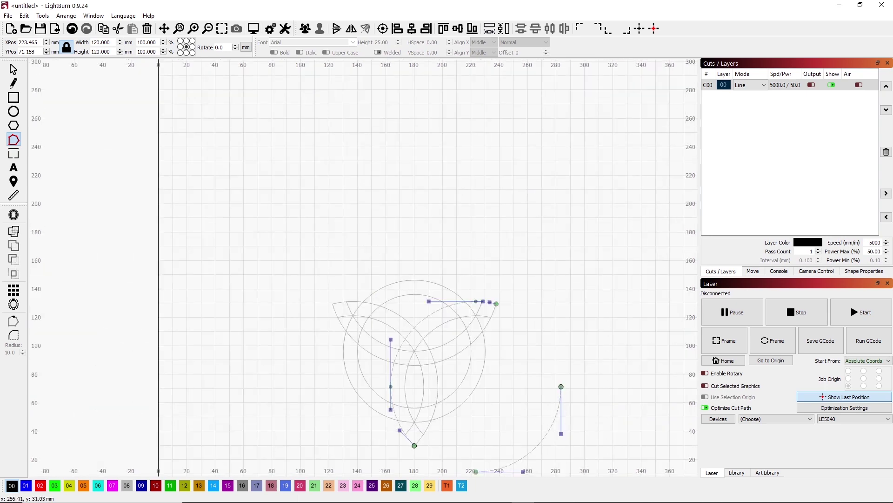
{"action": "key", "text": "Escape"}
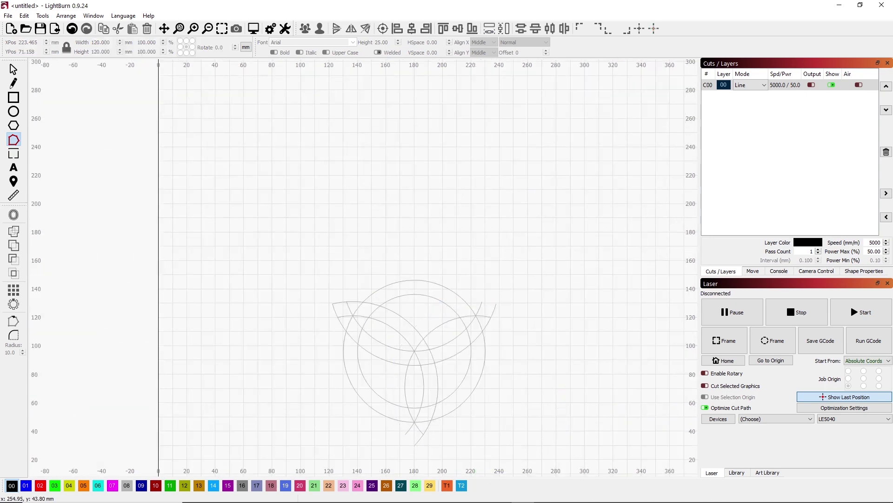
{"action": "key", "text": "ctrl+z"}
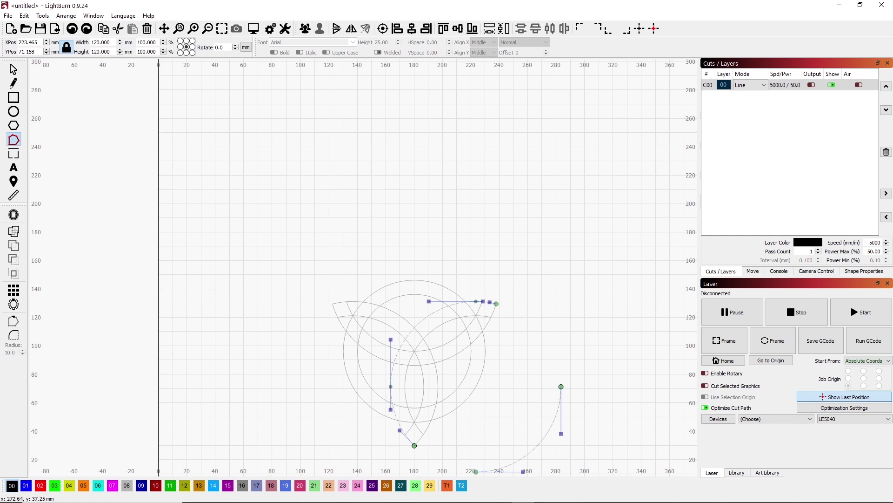
{"action": "key", "text": "Delete"}
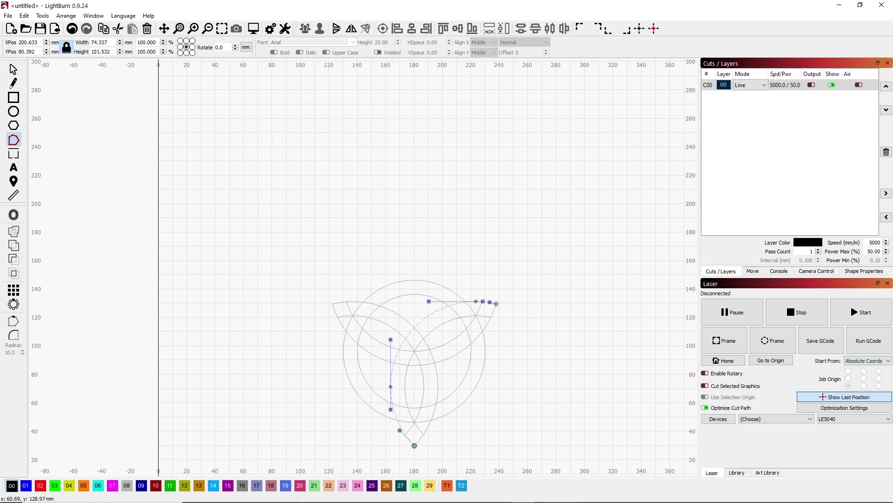
{"action": "left_click", "coordinate": [13, 68]}
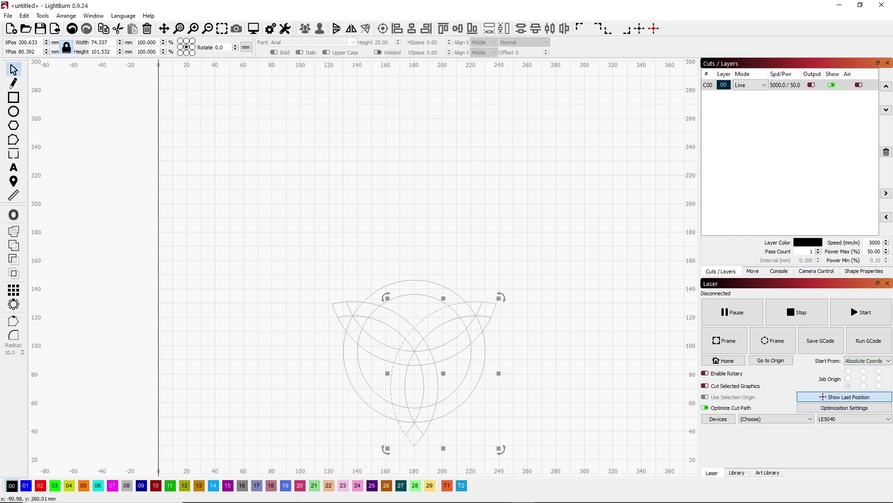
Box-select every shape in the design and flip it vertically with Shift+V.
{"action": "key", "text": "Escape"}
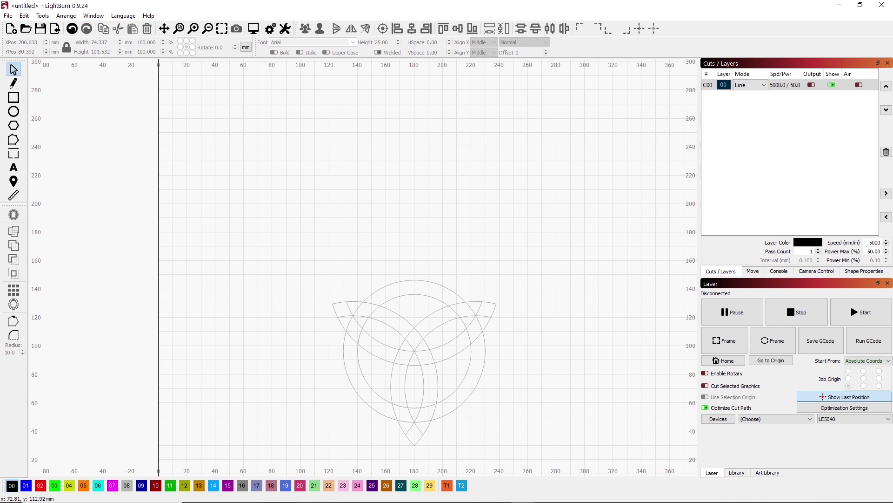
{"action": "left_click_drag", "start_coordinate": [518, 454], "coordinate": [314, 262]}
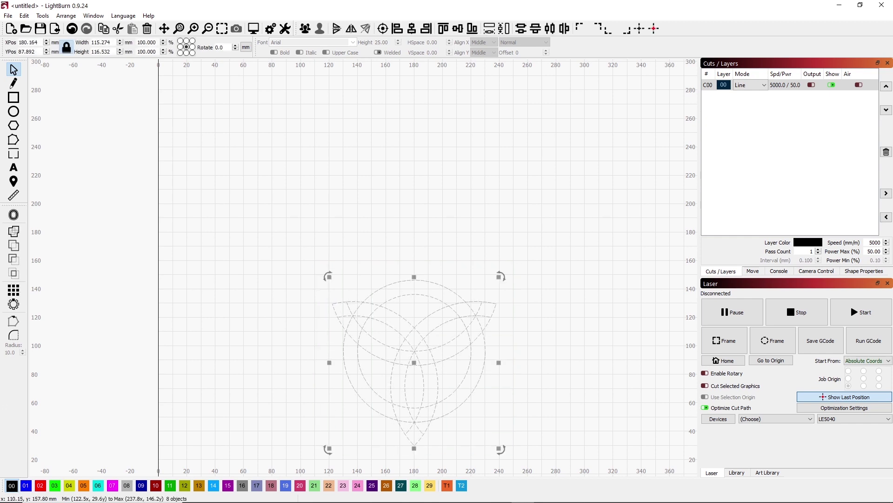
{"action": "key", "text": "shift+v"}
{"action": "left_click", "coordinate": [245, 175]}
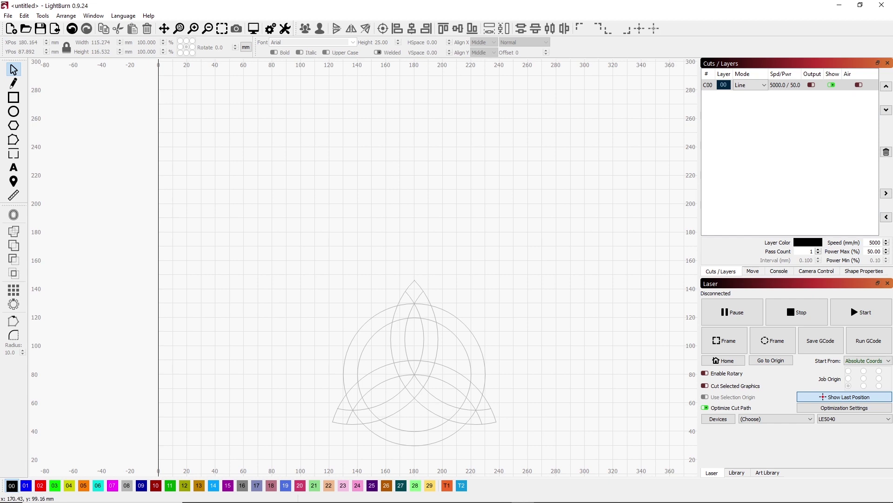
{"action": "scroll", "coordinate": [406, 300], "scroll_direction": "up", "scroll_amount": 1}
{"action": "scroll", "coordinate": [406, 300], "scroll_direction": "up", "scroll_amount": 1}
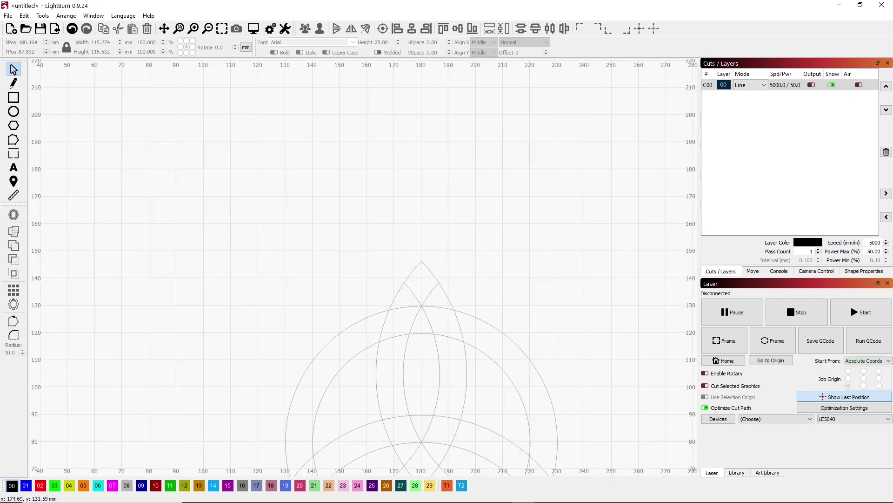
In Edit Nodes, select the bottom and lower-left arc pieces.
{"action": "key", "text": "grave"}
{"action": "left_click", "coordinate": [439, 377]}
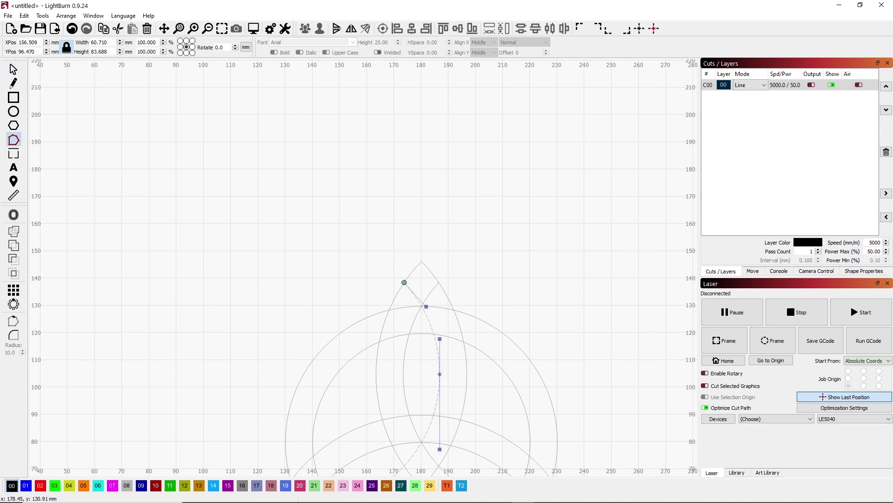
{"action": "scroll", "coordinate": [422, 305], "scroll_direction": "down", "scroll_amount": 2}
{"action": "left_click", "coordinate": [377, 343]}
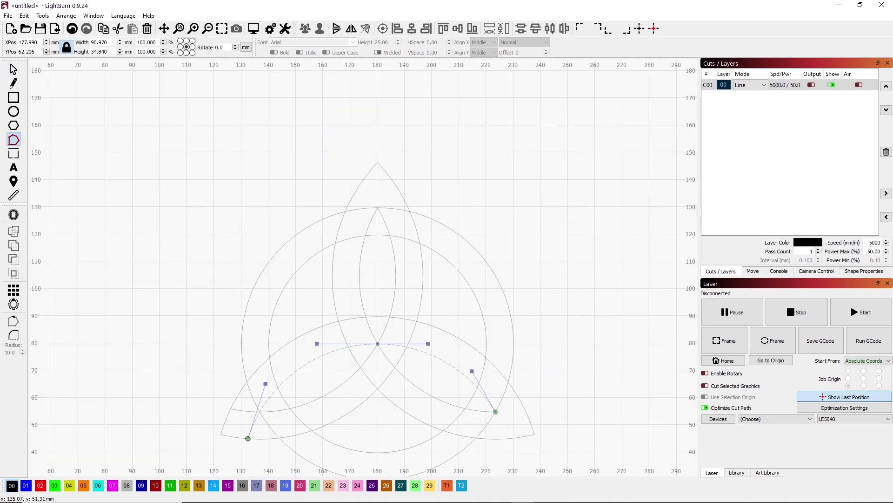
{"action": "left_click", "coordinate": [335, 411]}
{"action": "key", "text": "Escape"}
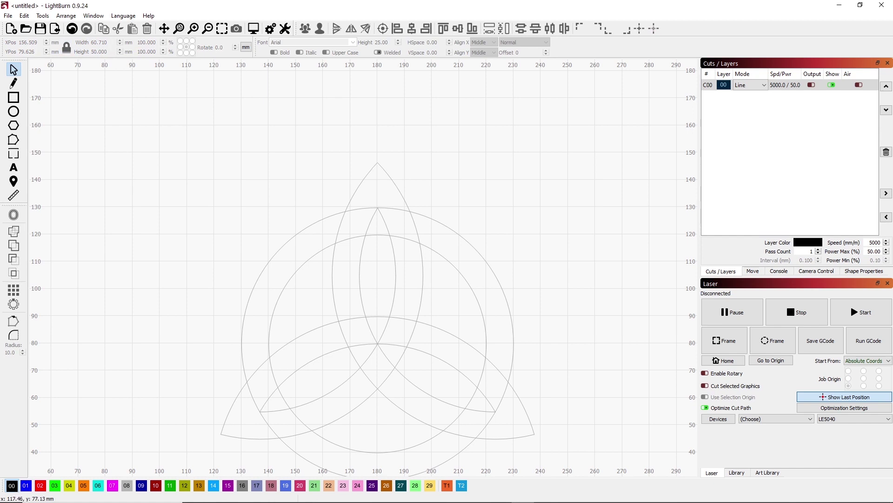
Trim line and large-circle pieces at the upper crossings.
{"action": "key", "text": "ctrl+grave"}
{"action": "left_click", "coordinate": [280, 351]}
{"action": "left_click", "coordinate": [269, 377]}
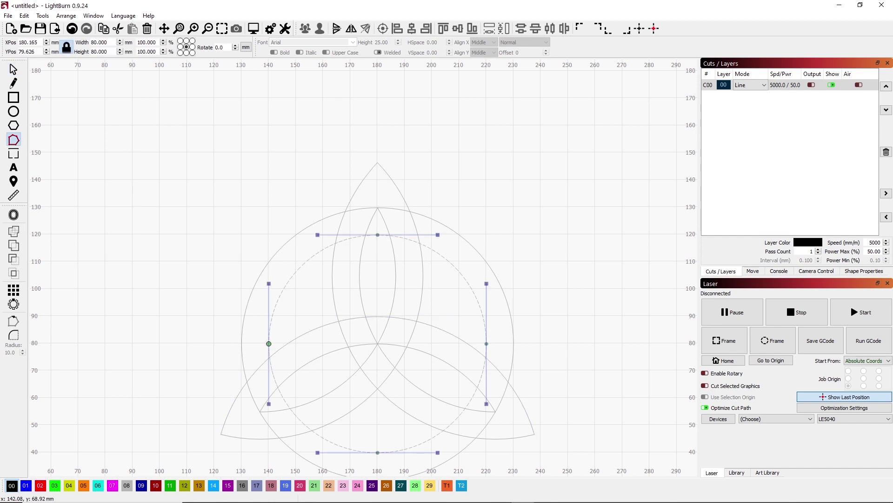
{"action": "left_click", "coordinate": [398, 345]}
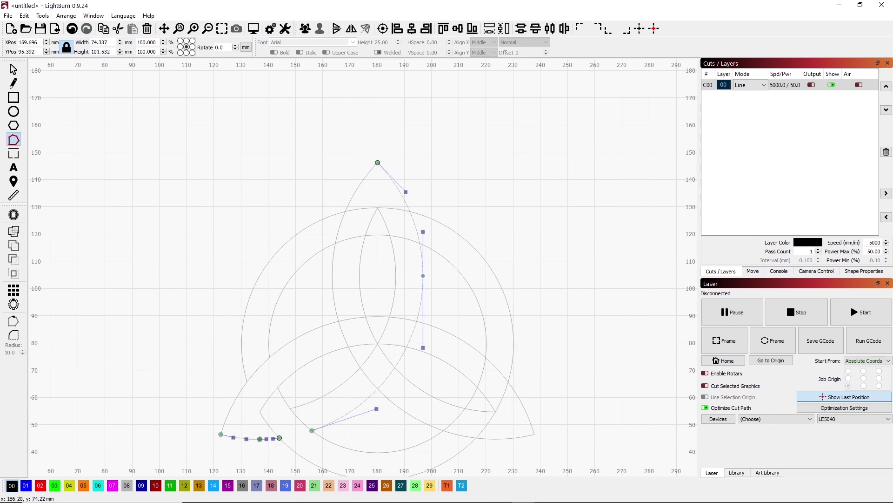
{"action": "left_click", "coordinate": [391, 363]}
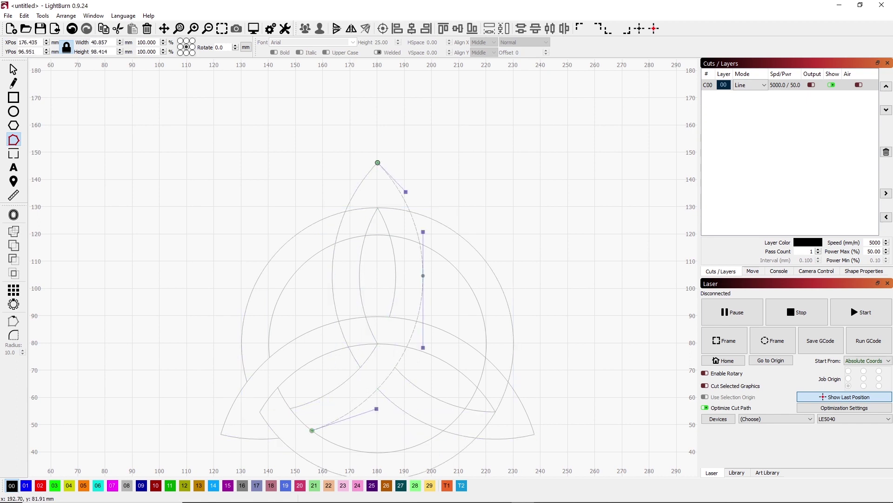
{"action": "left_click", "coordinate": [418, 252]}
{"action": "left_click", "coordinate": [489, 293]}
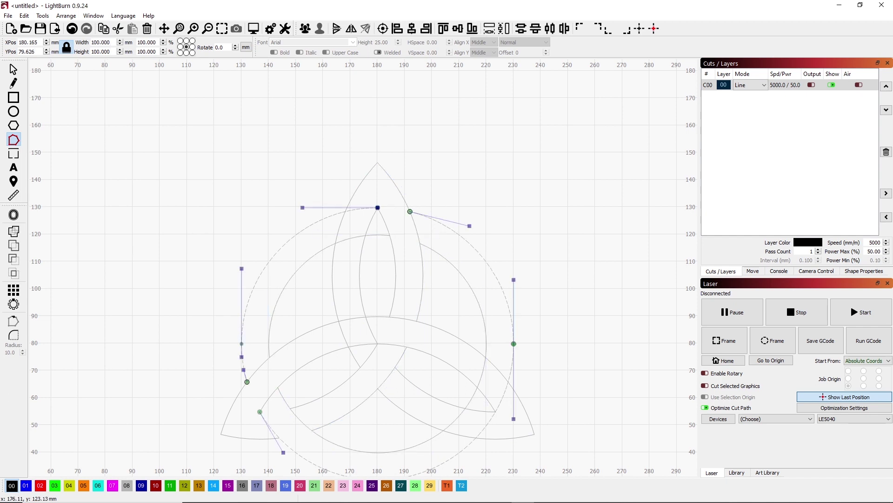
{"action": "left_click", "coordinate": [363, 244]}
Remove the small arc pieces near the centre and the lower-right line pieces.
{"action": "left_click", "coordinate": [342, 237]}
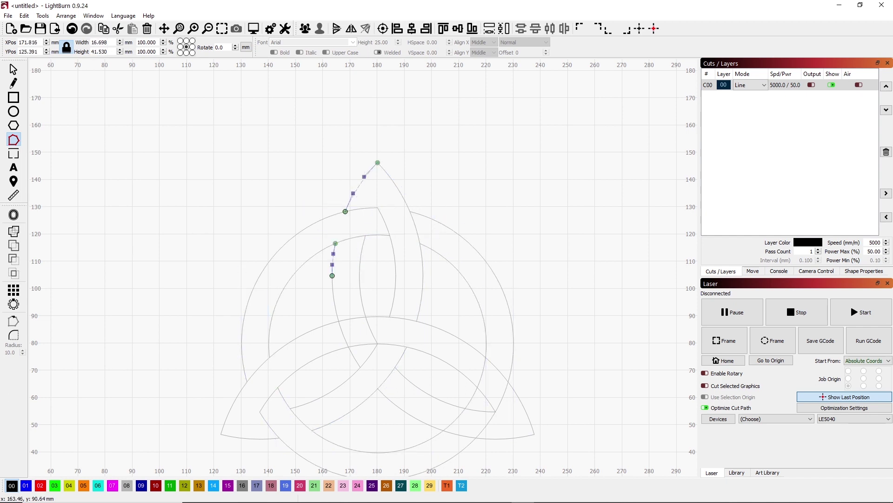
{"action": "left_click", "coordinate": [391, 318]}
{"action": "left_click", "coordinate": [391, 346]}
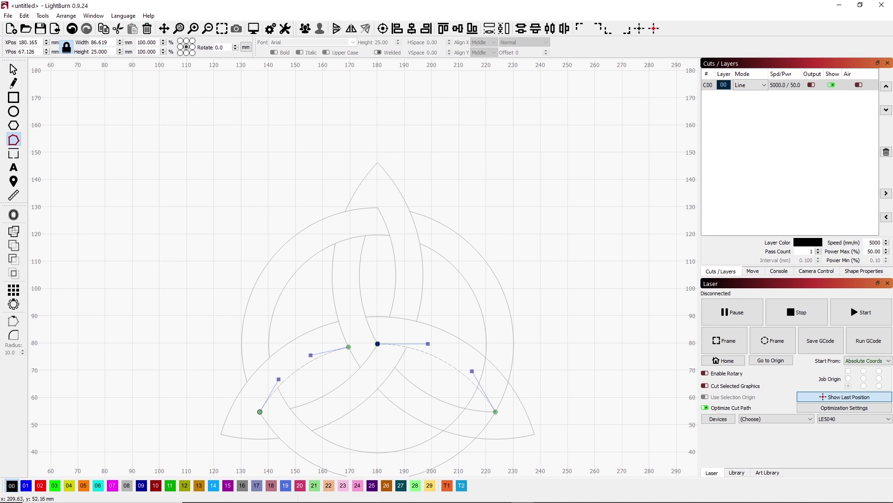
{"action": "left_click", "coordinate": [376, 450]}
{"action": "left_click", "coordinate": [482, 419]}
{"action": "left_click", "coordinate": [503, 392]}
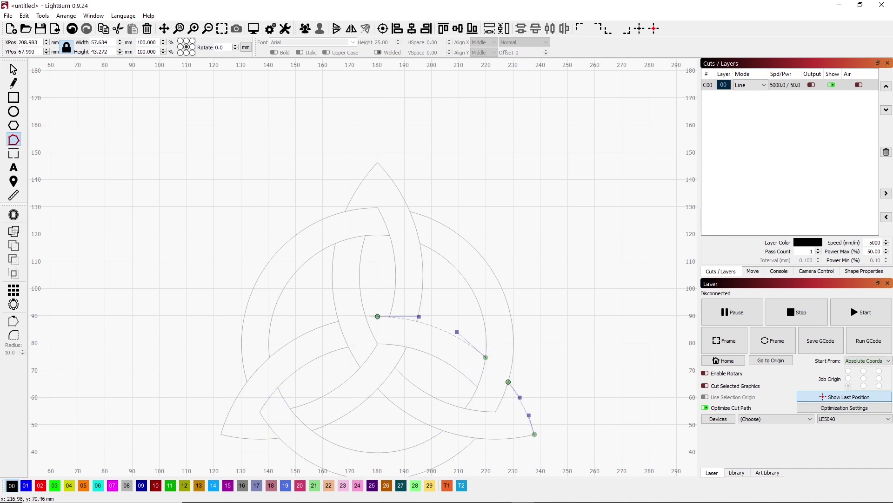
{"action": "left_click", "coordinate": [13, 69]}
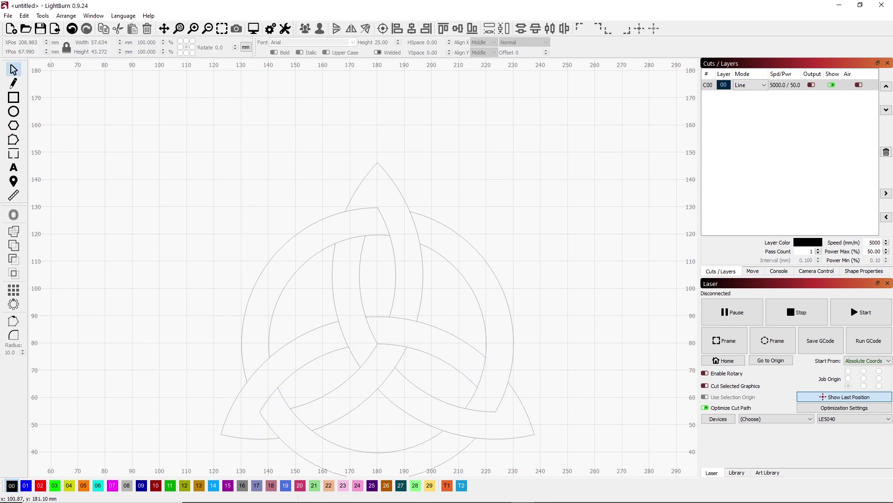
{"action": "left_click", "coordinate": [223, 28]}
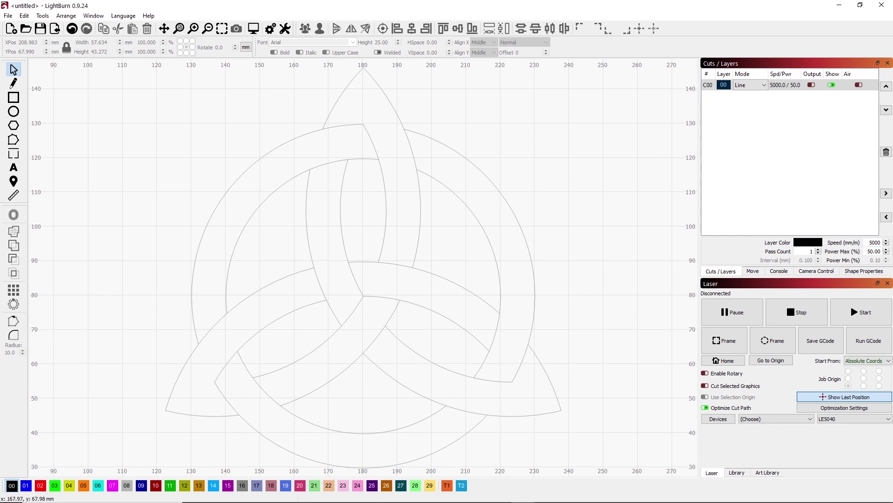
{"action": "key", "text": "ctrl+a"}
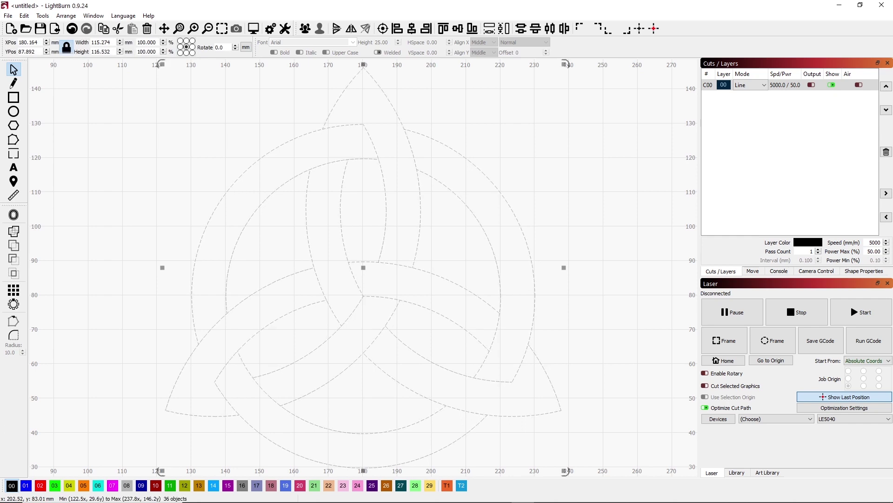
Duplicate the knot twice, putting the copies on blue layer 01 and red layer 02.
{"action": "right_click", "coordinate": [432, 275]}
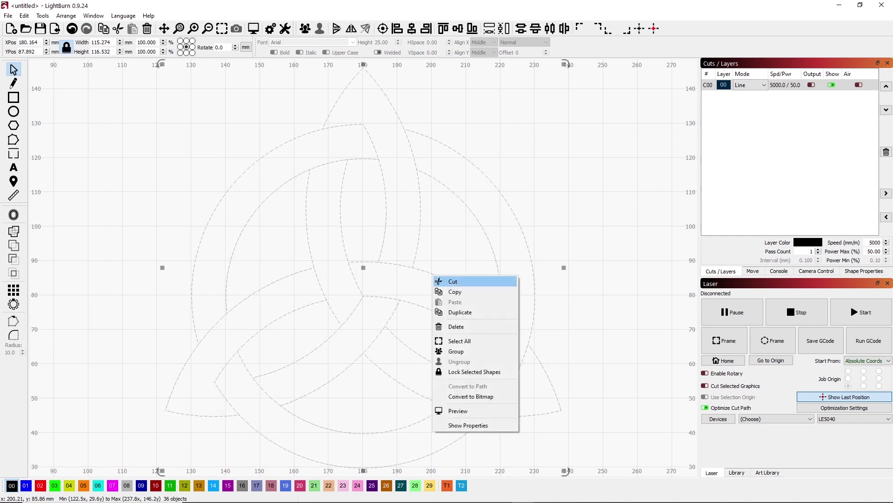
{"action": "left_click", "coordinate": [460, 312]}
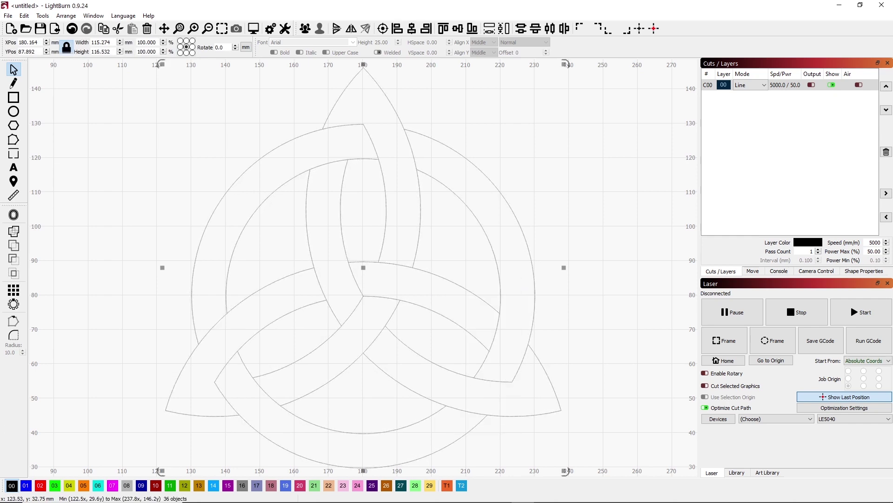
{"action": "left_click", "coordinate": [27, 486]}
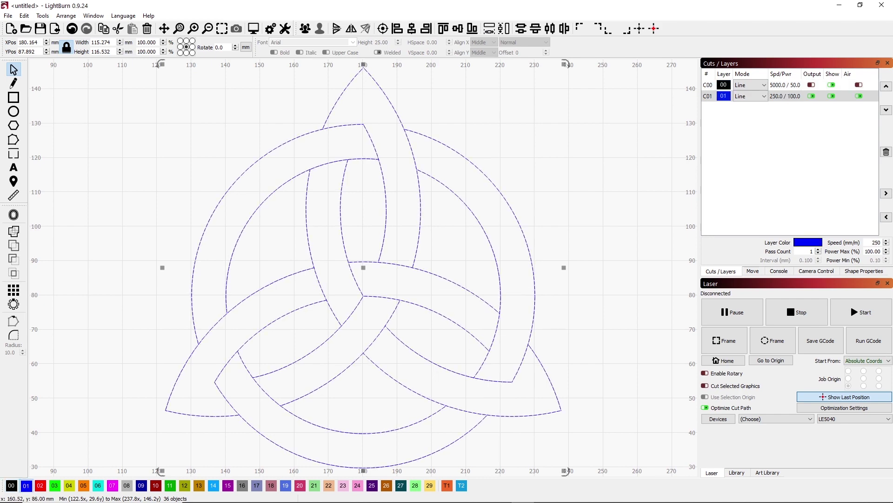
{"action": "right_click", "coordinate": [352, 279]}
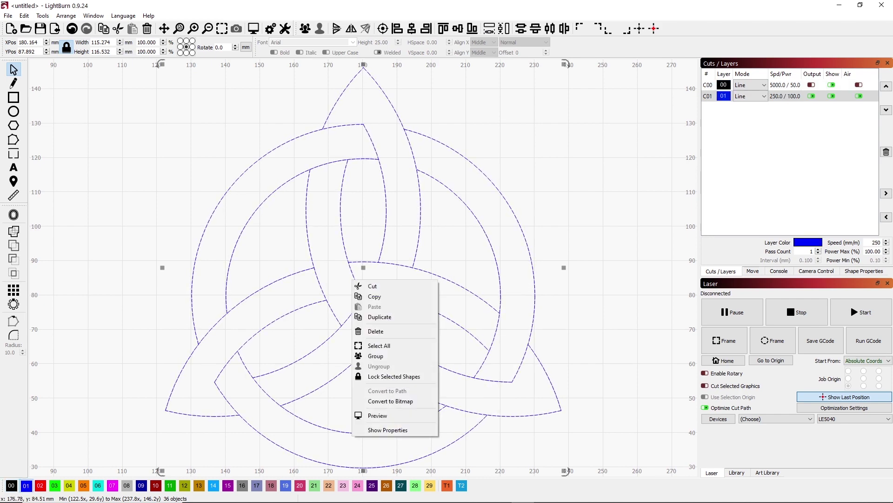
{"action": "left_click", "coordinate": [380, 316]}
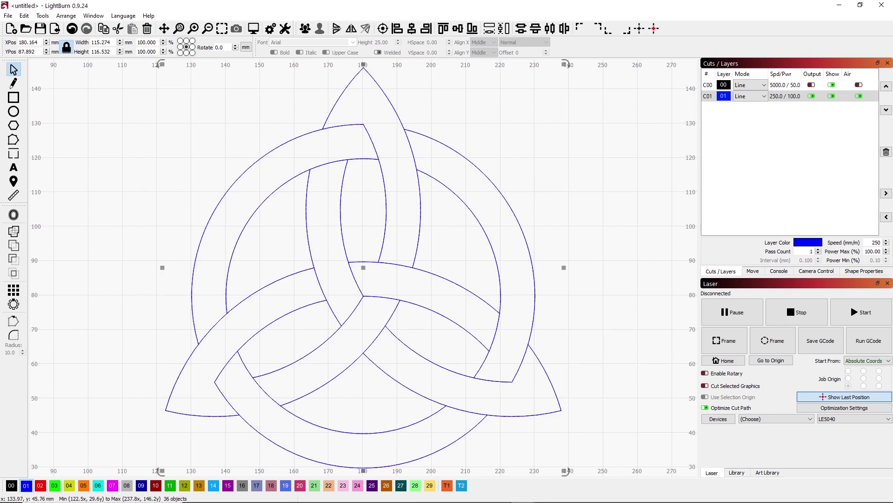
{"action": "left_click", "coordinate": [41, 485]}
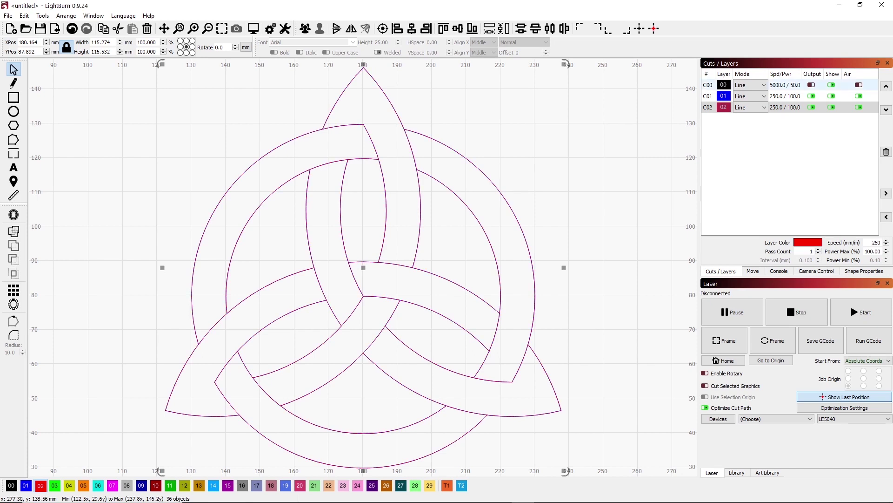
Enable output for layer 00, hide layer 01 and leave red layer 02 visible.
{"action": "left_click", "coordinate": [709, 85]}
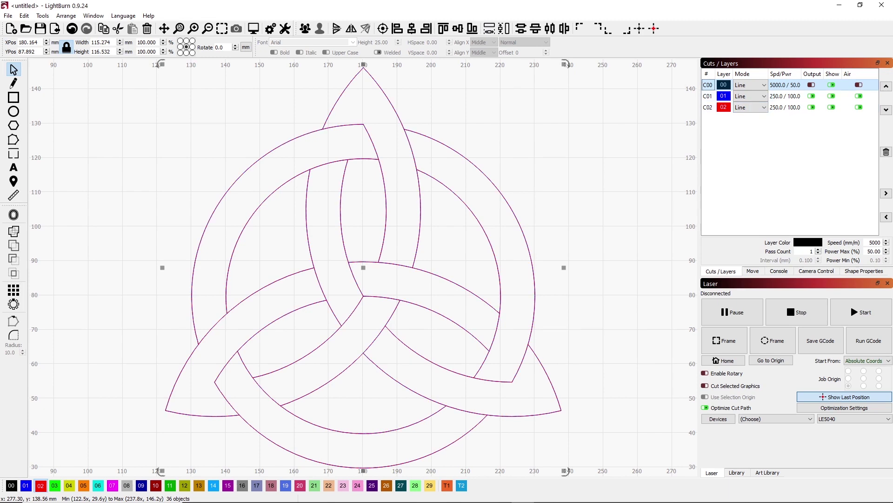
{"action": "left_click", "coordinate": [811, 85]}
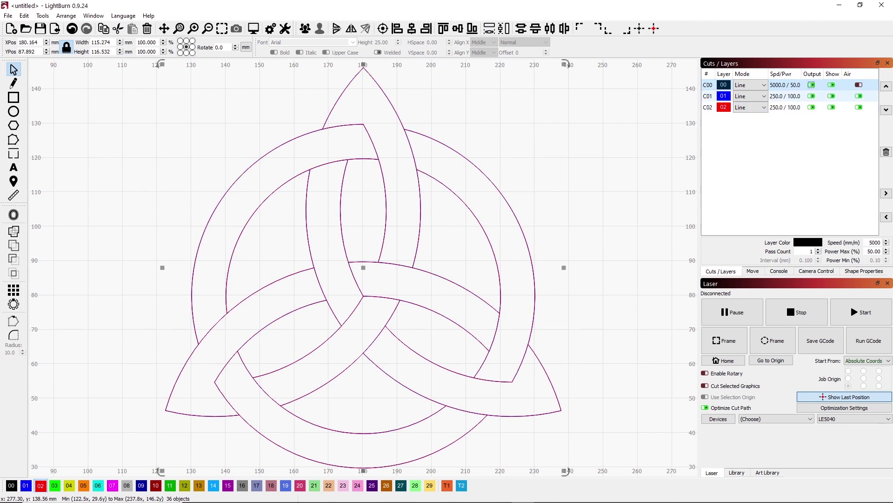
{"action": "left_click", "coordinate": [831, 96]}
{"action": "left_click", "coordinate": [831, 107]}
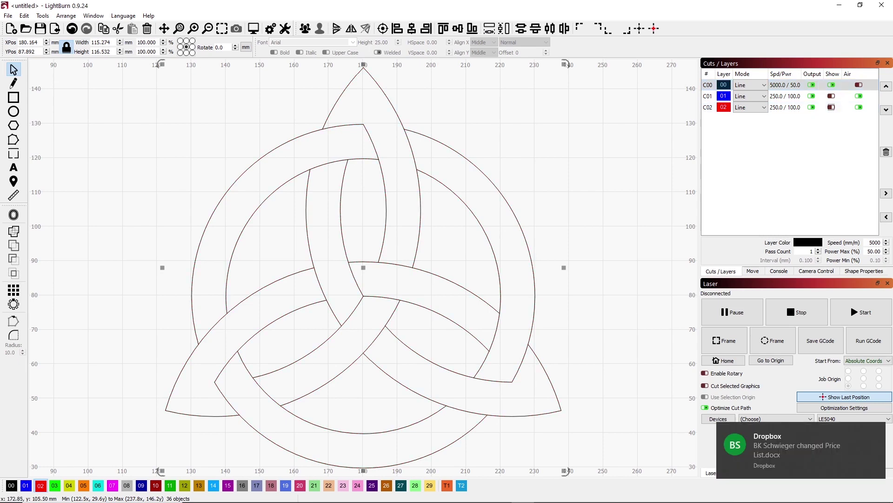
{"action": "left_click", "coordinate": [832, 107]}
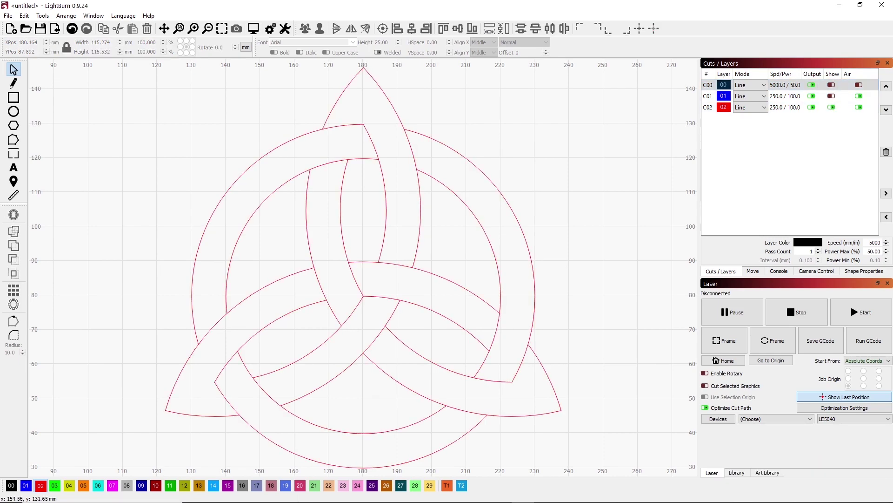
Reshape and trim the red copy's curve ends at the top, lower-right and left points.
{"action": "left_click", "coordinate": [13, 140]}
{"action": "left_click", "coordinate": [198, 342]}
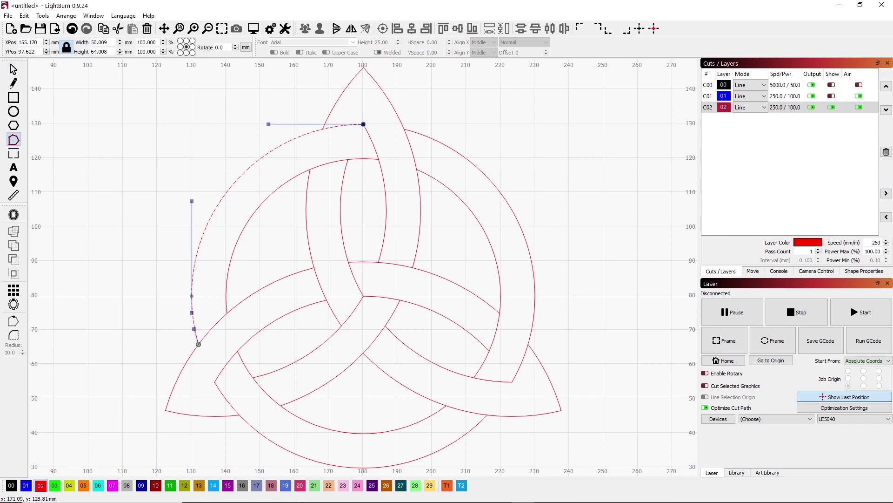
{"action": "left_click_drag", "start_coordinate": [363, 125], "coordinate": [321, 130]}
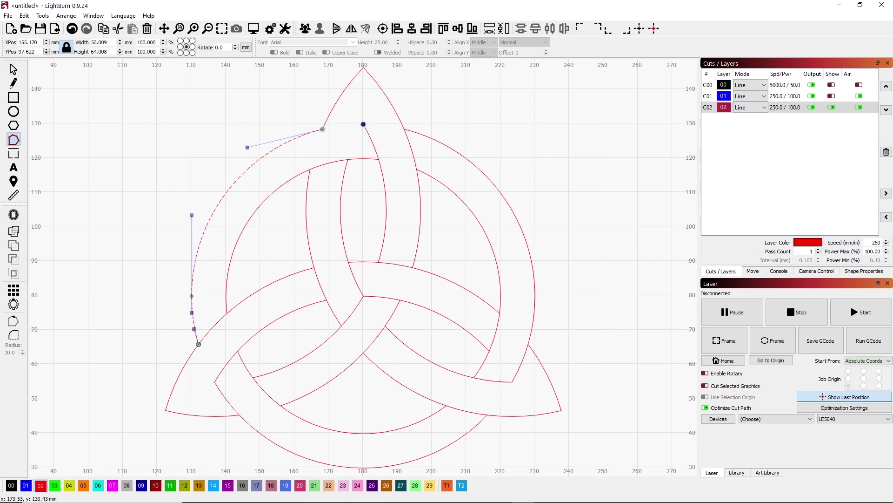
{"action": "left_click", "coordinate": [407, 144]}
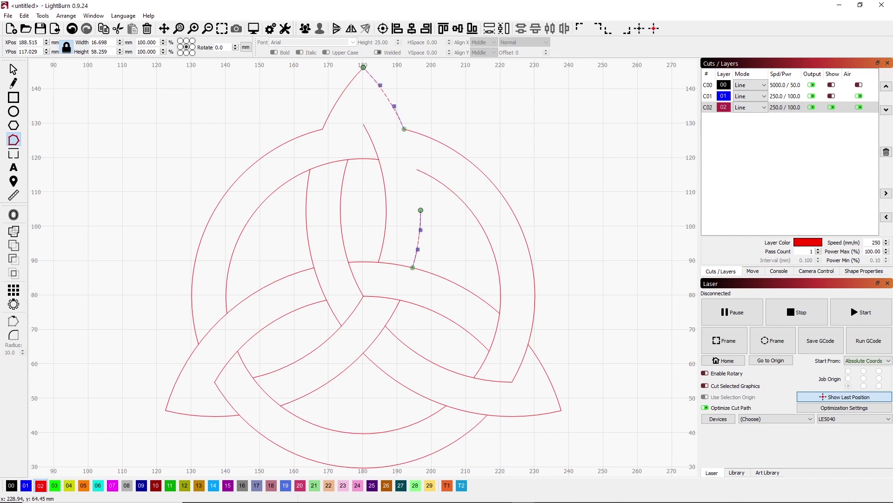
{"action": "left_click", "coordinate": [526, 342]}
{"action": "left_click_drag", "start_coordinate": [512, 381], "coordinate": [529, 344]}
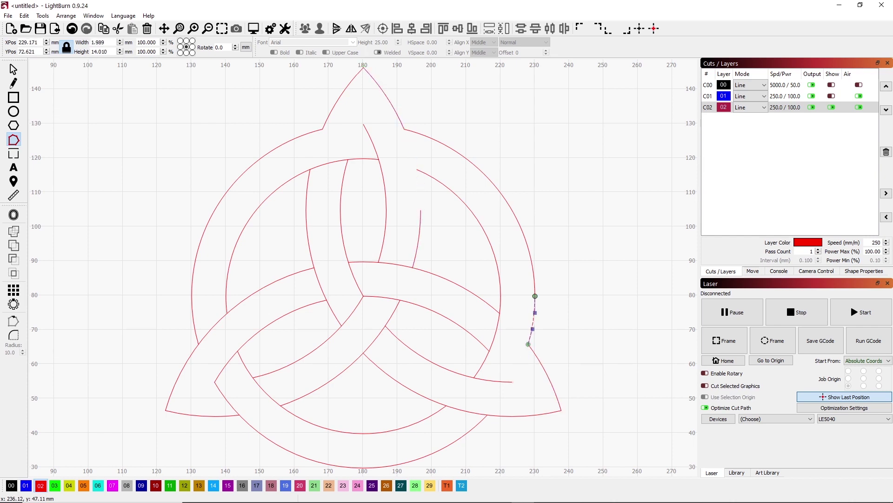
{"action": "left_click", "coordinate": [474, 413]}
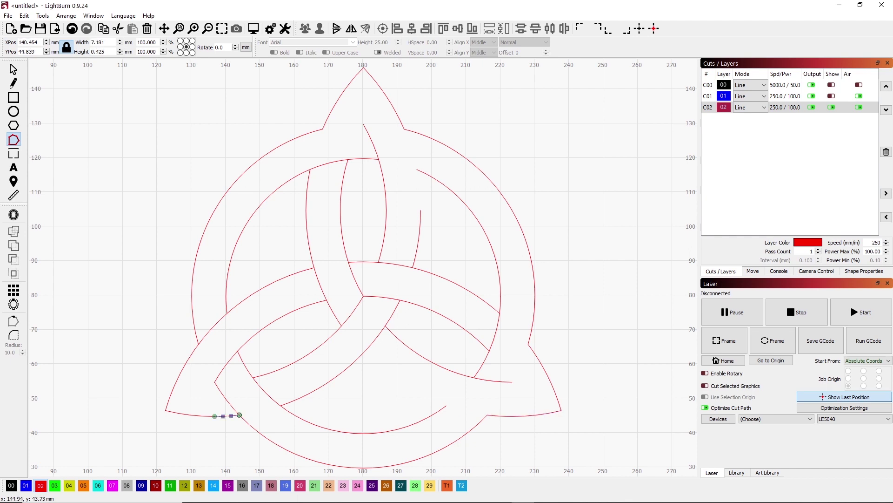
{"action": "left_click", "coordinate": [238, 415]}
{"action": "left_click", "coordinate": [182, 370]}
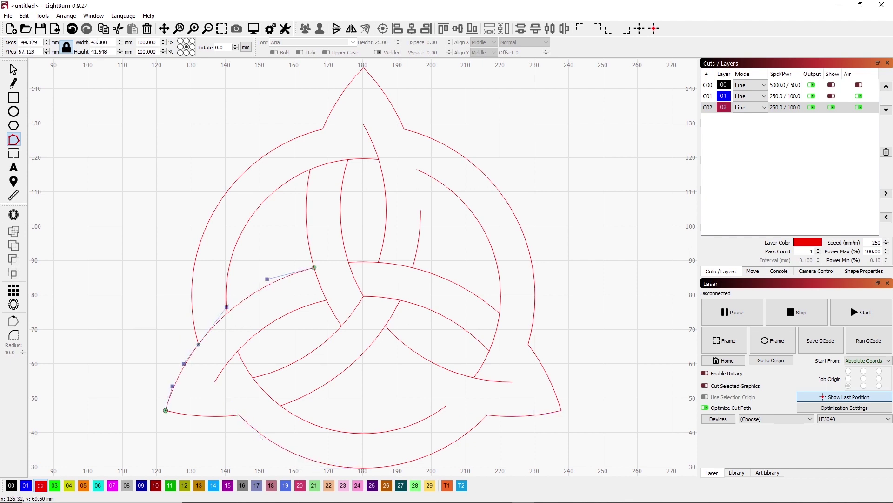
{"action": "left_click_drag", "start_coordinate": [349, 264], "coordinate": [422, 343]}
Delete the red copy's interior interlace arcs, then show blue layer 01 again.
{"action": "left_click", "coordinate": [13, 69]}
{"action": "left_click_drag", "start_coordinate": [254, 290], "coordinate": [406, 379]}
{"action": "key", "text": "Delete"}
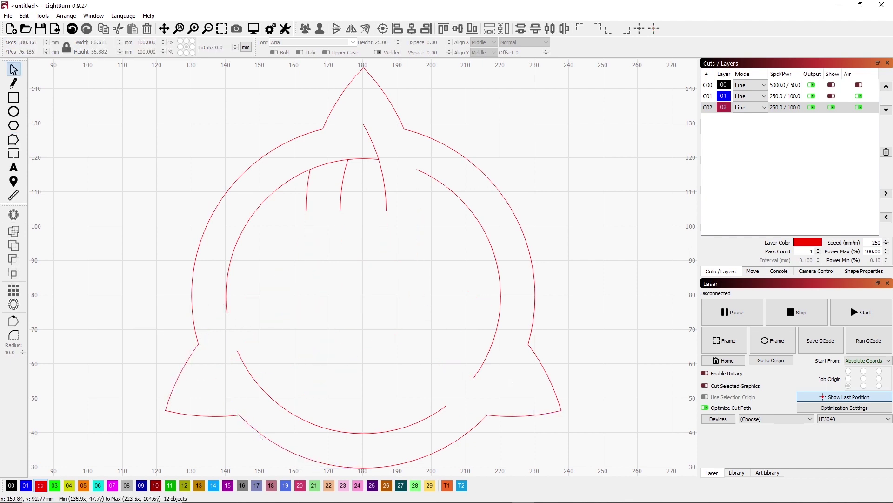
{"action": "left_click", "coordinate": [308, 189]}
{"action": "key", "text": "Delete"}
{"action": "left_click", "coordinate": [461, 230]}
{"action": "key", "text": "Delete"}
{"action": "left_click", "coordinate": [487, 336]}
{"action": "key", "text": "Delete"}
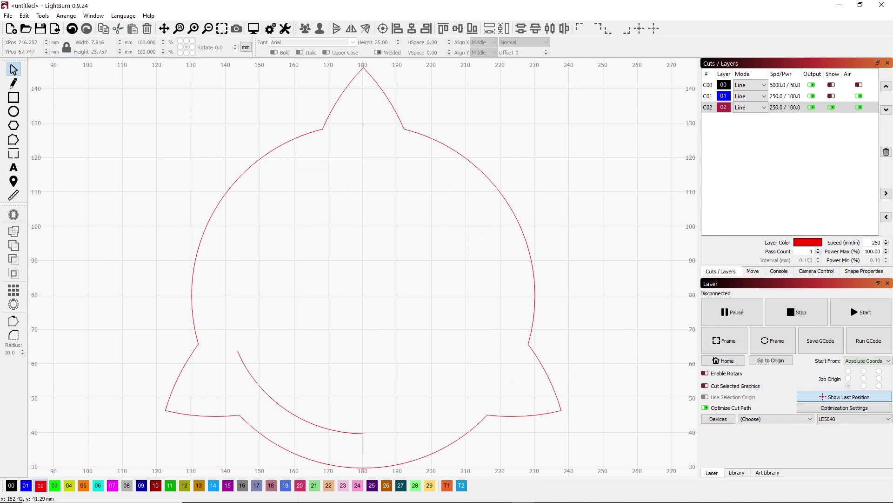
{"action": "key", "text": "Delete"}
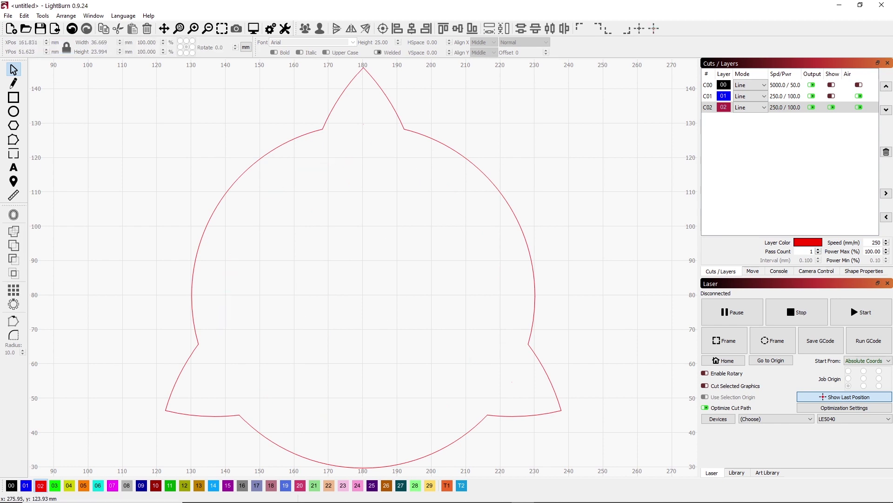
{"action": "left_click", "coordinate": [832, 95]}
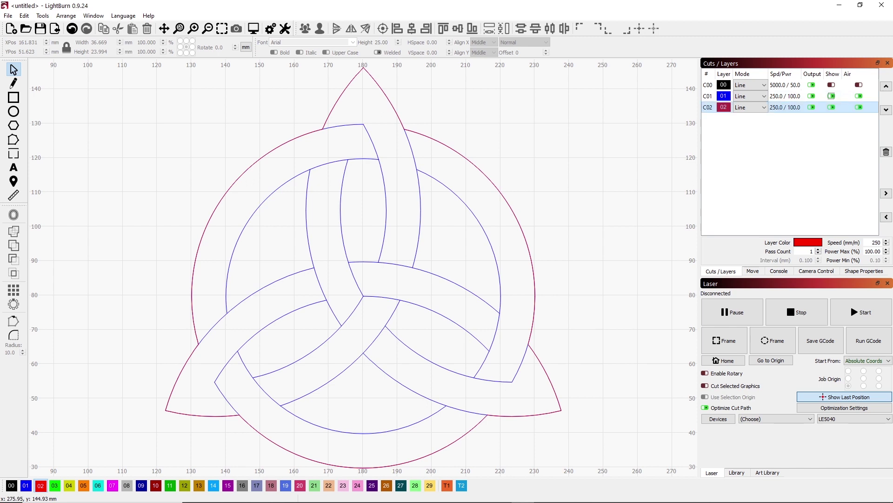
Hide the red layer and delete overlapping arc pieces on the blue knot's lower-right and left.
{"action": "left_click", "coordinate": [831, 107]}
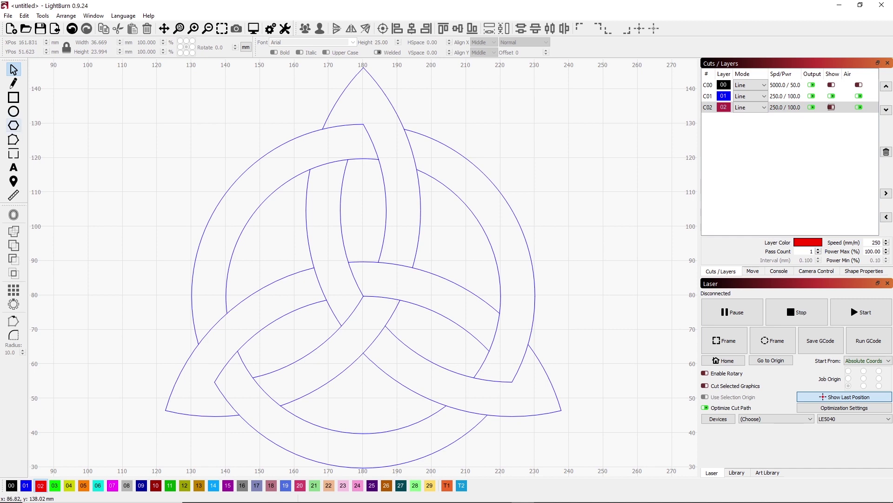
{"action": "left_click", "coordinate": [14, 140]}
{"action": "left_click", "coordinate": [307, 169]}
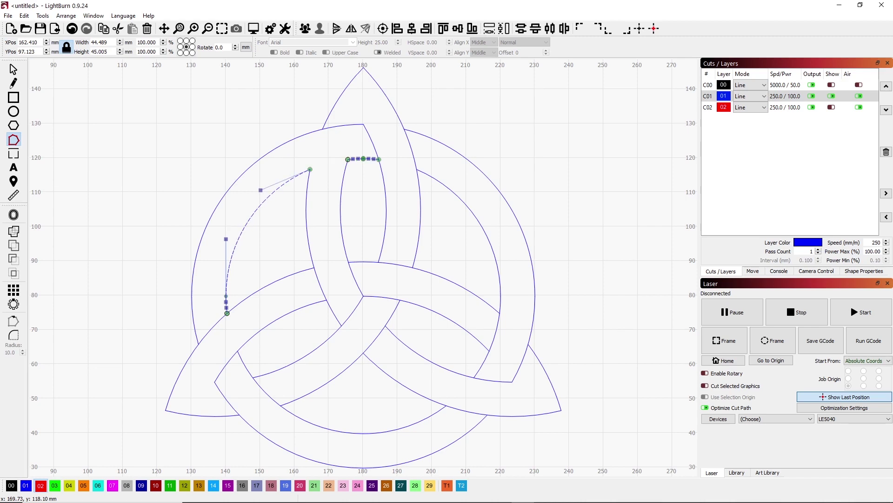
{"action": "left_click", "coordinate": [242, 365]}
{"action": "left_click", "coordinate": [258, 380]}
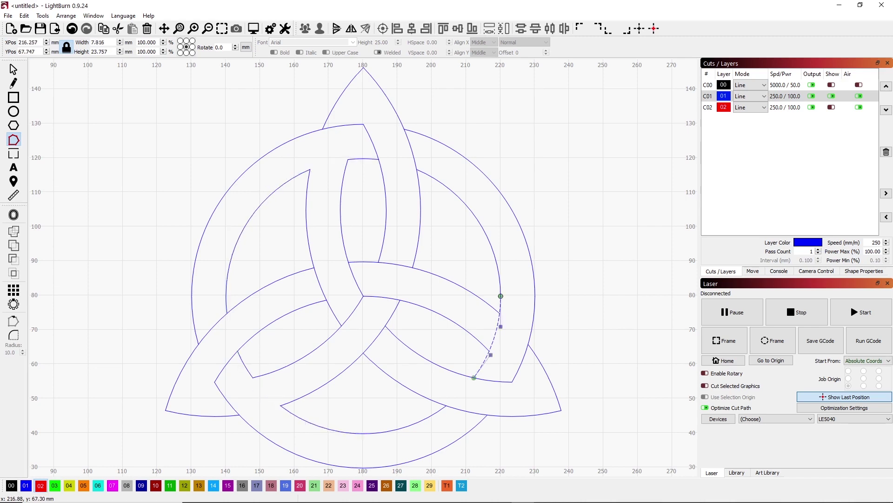
{"action": "left_click", "coordinate": [488, 350]}
{"action": "left_click", "coordinate": [432, 272]}
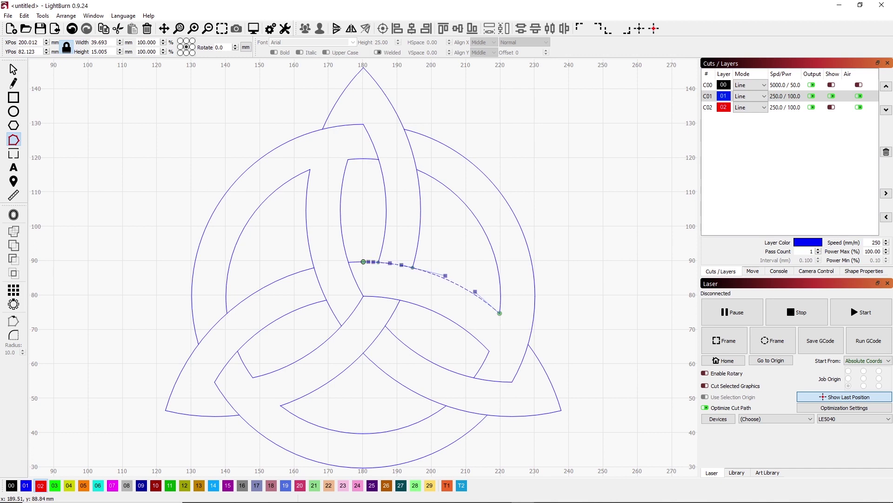
{"action": "key", "text": "Delete"}
{"action": "left_click", "coordinate": [419, 210]}
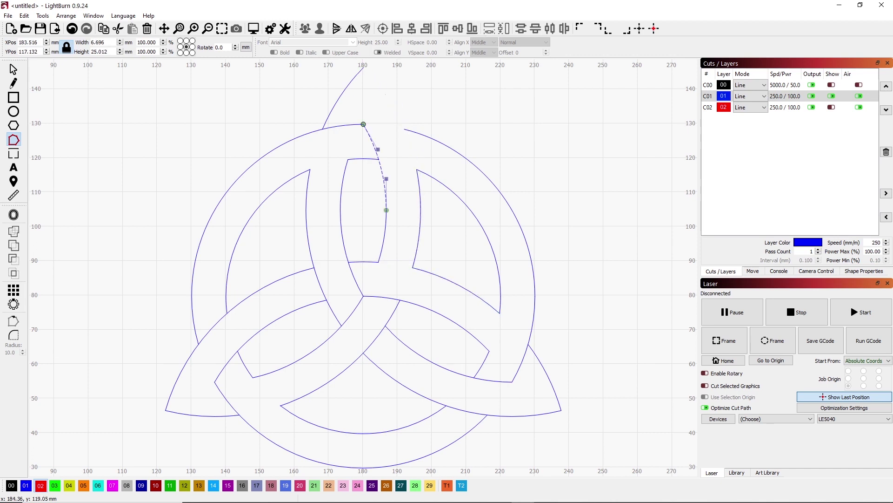
{"action": "left_click", "coordinate": [349, 266]}
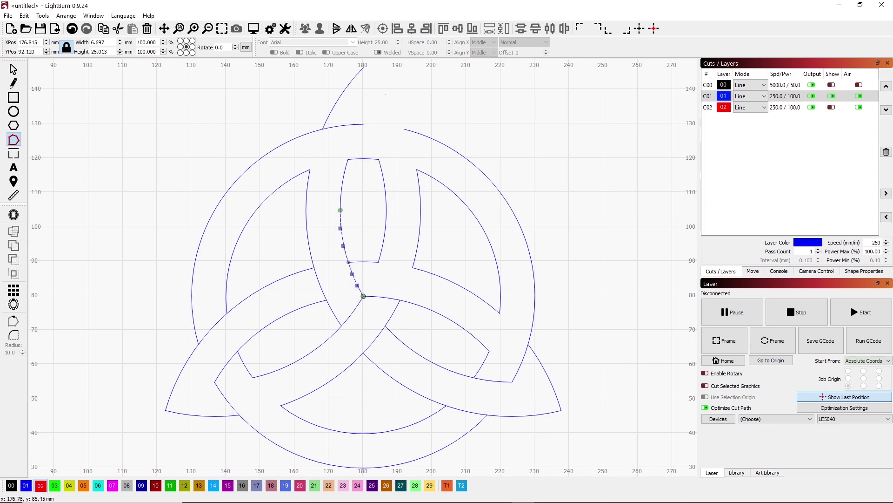
{"action": "left_click", "coordinate": [314, 266]}
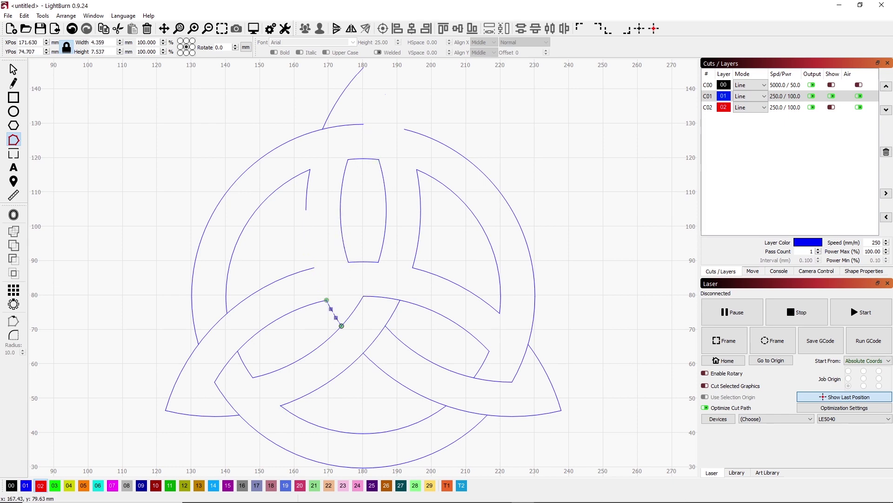
{"action": "scroll", "coordinate": [325, 279], "scroll_direction": "up", "scroll_amount": 3}
{"action": "key", "text": "Delete"}
{"action": "scroll", "coordinate": [324, 280], "scroll_direction": "down", "scroll_amount": 5}
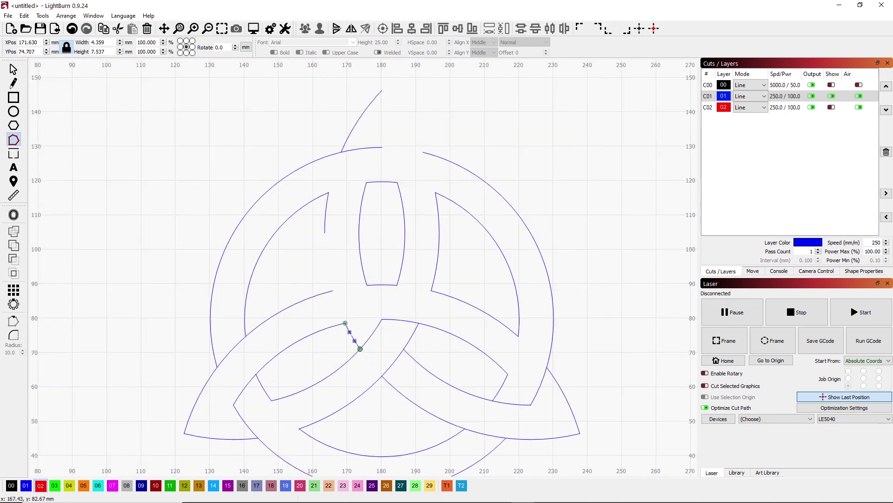
{"action": "scroll", "coordinate": [325, 279], "scroll_direction": "up", "scroll_amount": 4}
{"action": "scroll", "coordinate": [325, 279], "scroll_direction": "up", "scroll_amount": 3}
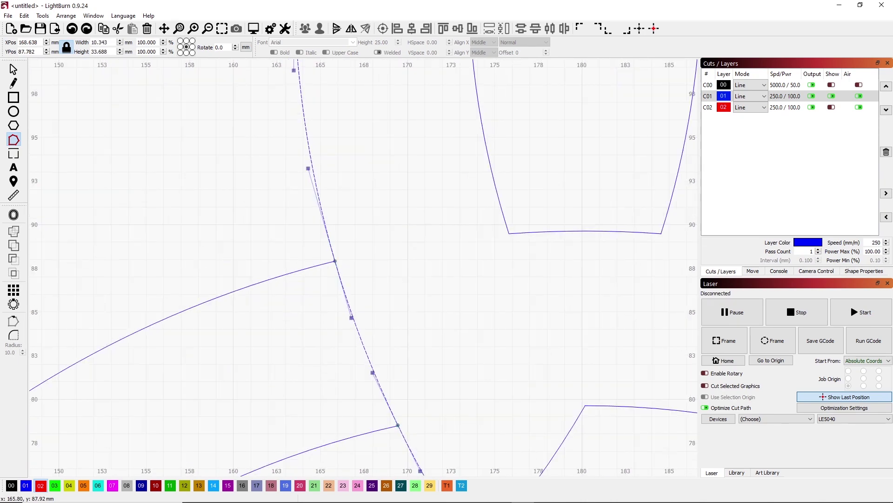
{"action": "scroll", "coordinate": [336, 262], "scroll_direction": "down", "scroll_amount": 5}
Cut away the remaining overlapping segments and a stray arc, adding nodes on the lower curve.
{"action": "key", "text": "d"}
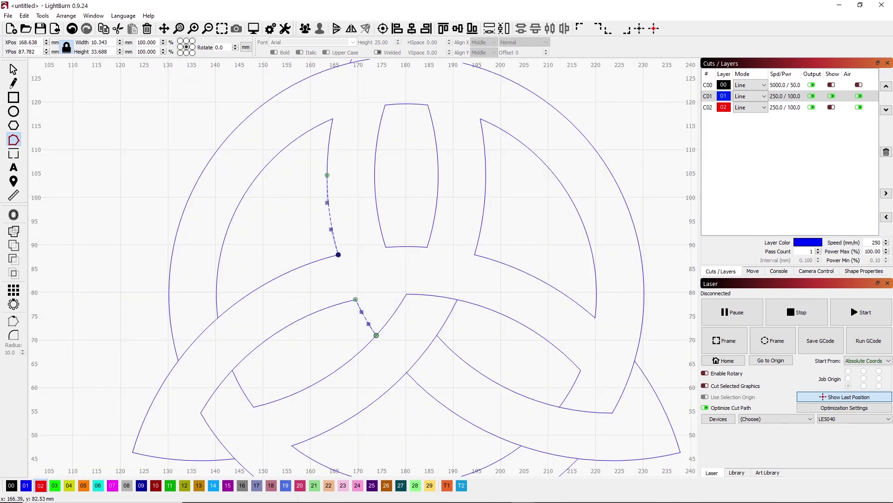
{"action": "key", "text": "d"}
{"action": "key", "text": "d"}
{"action": "key", "text": "d"}
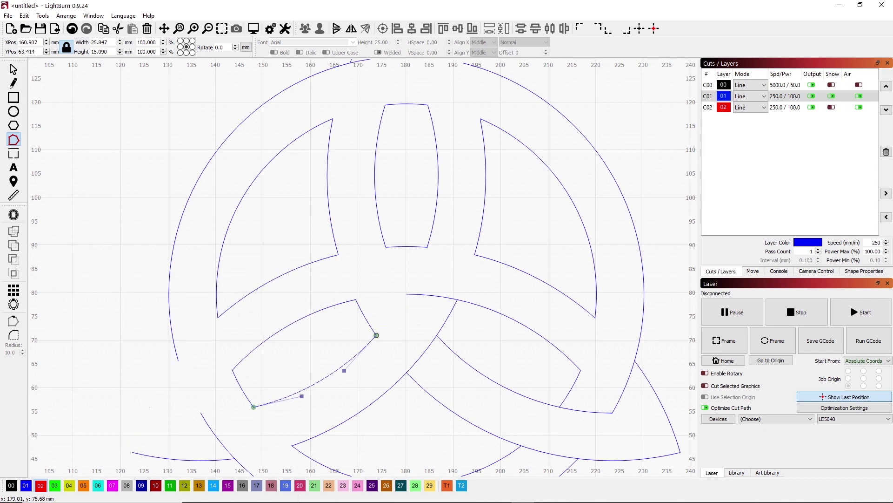
{"action": "key", "text": "d"}
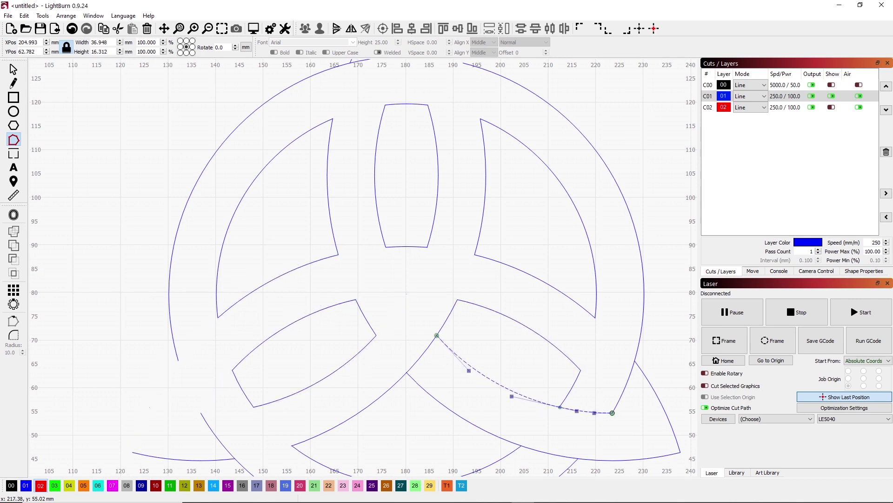
{"action": "key", "text": "d"}
{"action": "scroll", "coordinate": [437, 337], "scroll_direction": "up", "scroll_amount": 3}
{"action": "scroll", "coordinate": [437, 337], "scroll_direction": "down", "scroll_amount": 3}
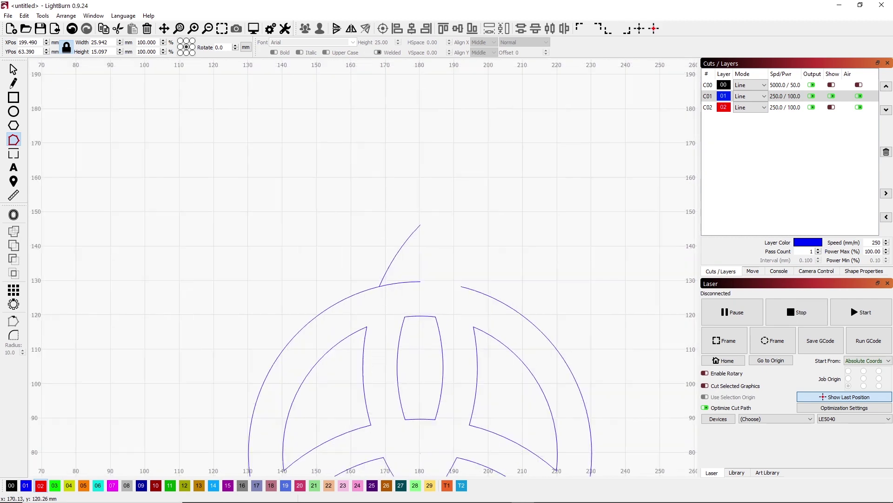
{"action": "left_click_drag", "start_coordinate": [418, 385], "coordinate": [419, 206]}
{"action": "key", "text": "i"}
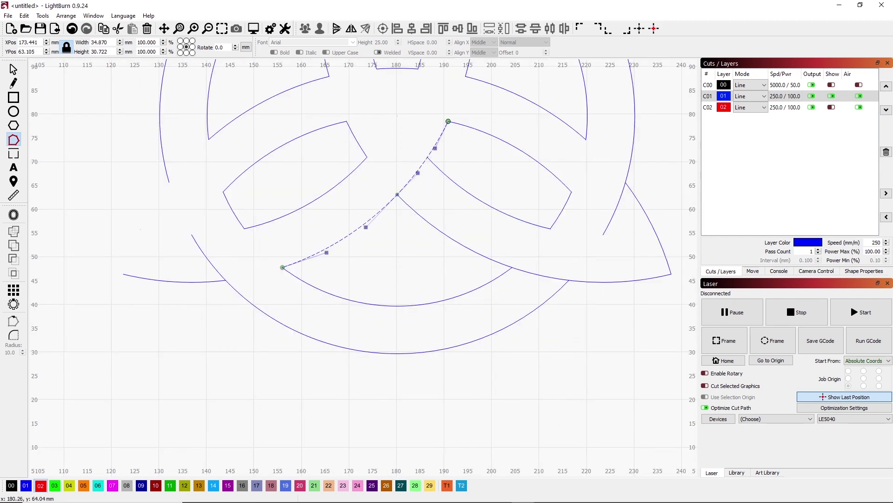
{"action": "key", "text": "i"}
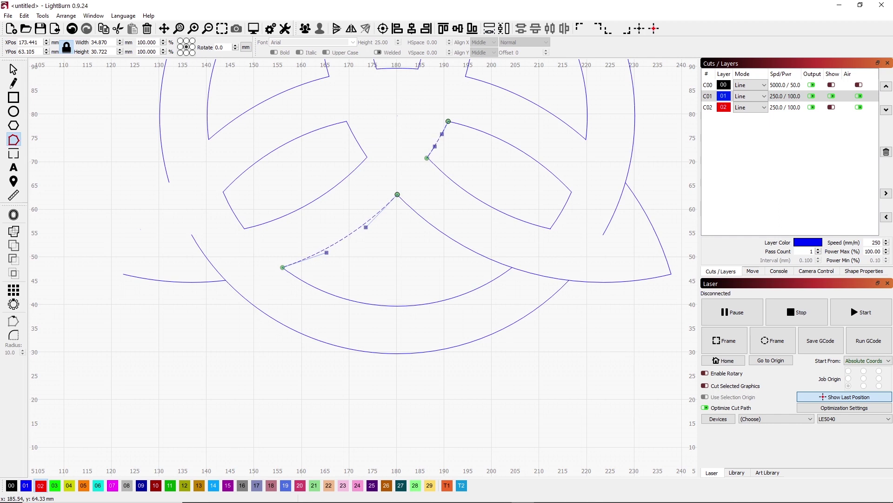
{"action": "left_click", "coordinate": [558, 279]}
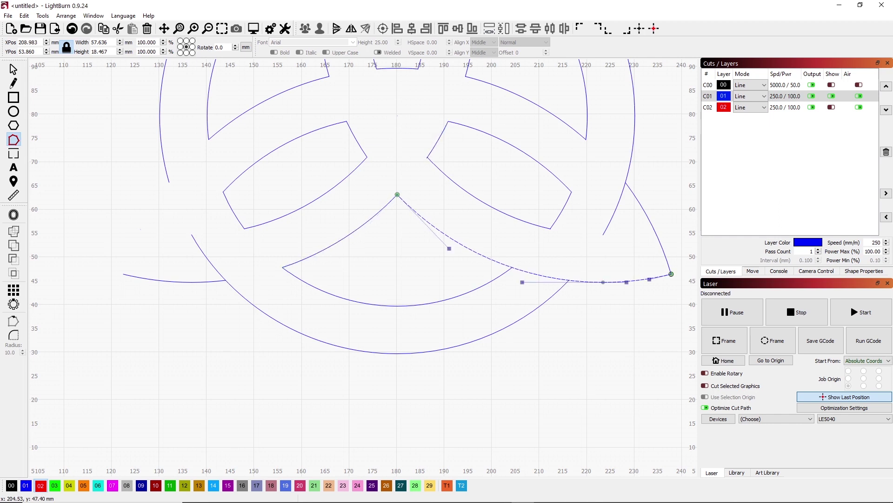
{"action": "key", "text": "d"}
Delete the leftover outer circle arcs and show red layer 02 again.
{"action": "left_click", "coordinate": [222, 28]}
{"action": "key", "text": "Escape"}
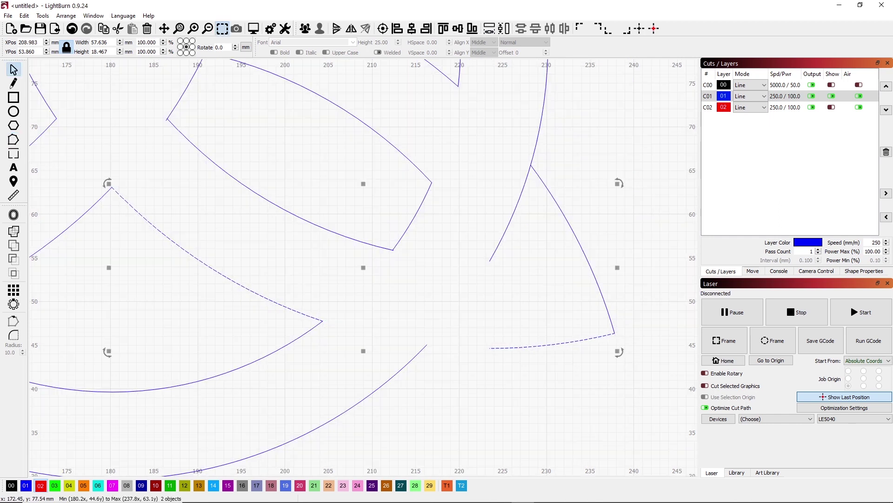
{"action": "left_click", "coordinate": [222, 29]}
{"action": "key", "text": "Delete"}
{"action": "key", "text": "Delete"}
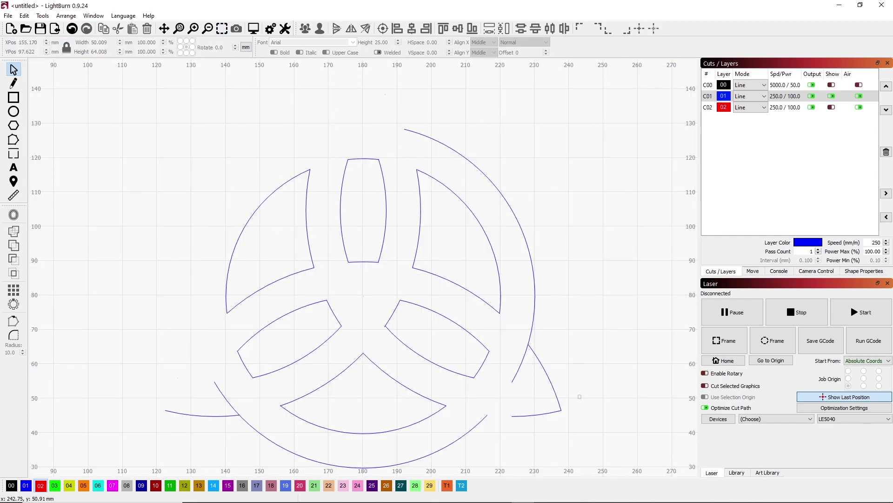
{"action": "key", "text": "Delete"}
{"action": "key", "text": "Delete"}
{"action": "key", "text": "Delete"}
{"action": "key", "text": "Delete"}
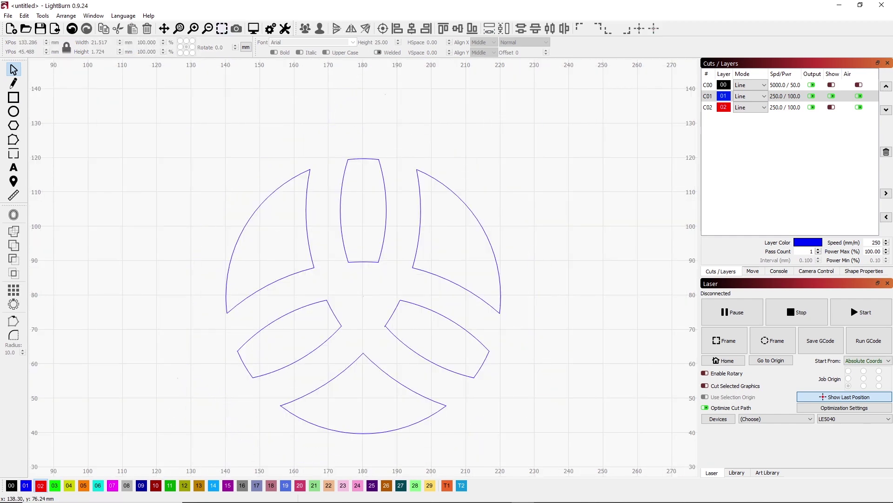
{"action": "left_click", "coordinate": [832, 107]}
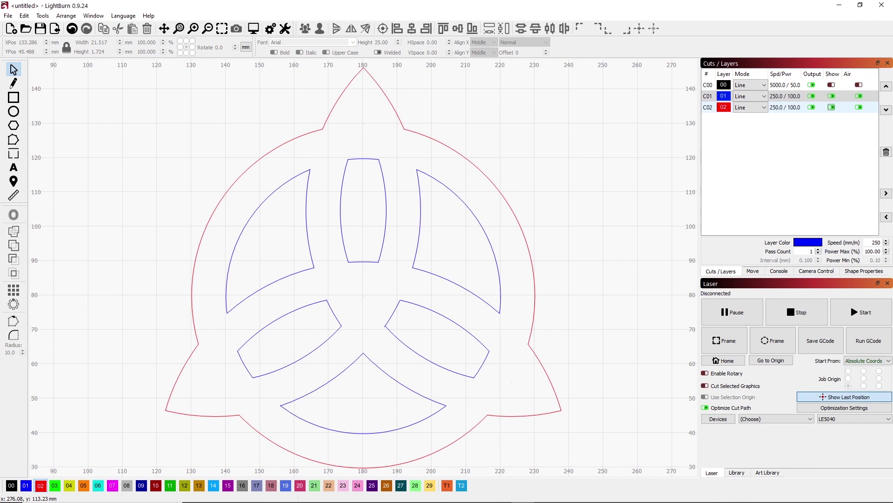
Toggle visibility of layers 00, 01 and 02 until black, blue and red all show.
{"action": "left_click", "coordinate": [832, 84]}
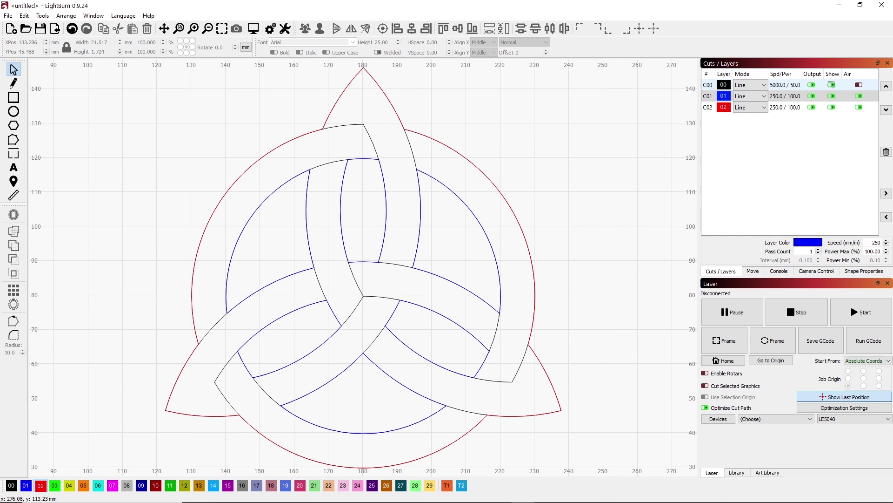
{"action": "left_click", "coordinate": [832, 85]}
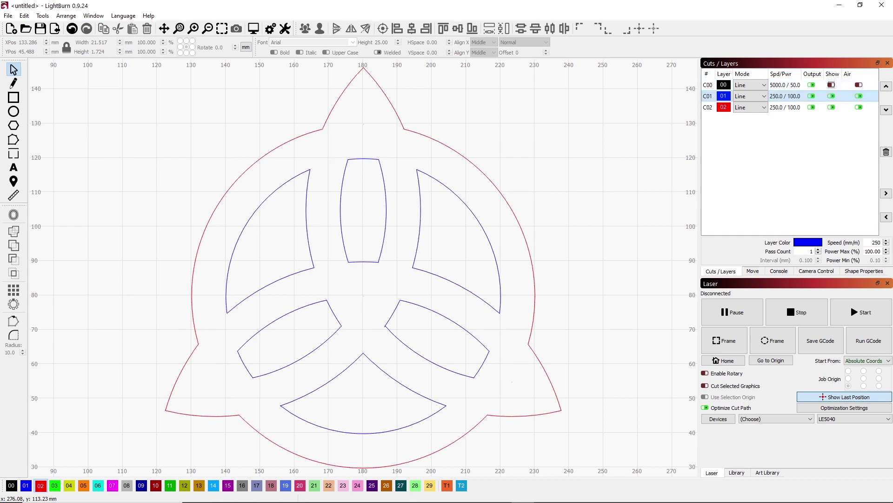
{"action": "left_click", "coordinate": [833, 95]}
{"action": "left_click", "coordinate": [832, 107]}
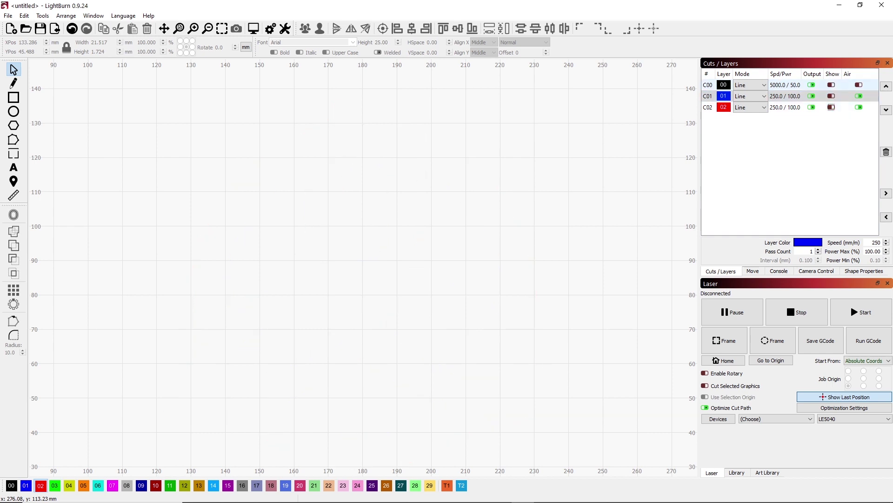
{"action": "left_click", "coordinate": [832, 84]}
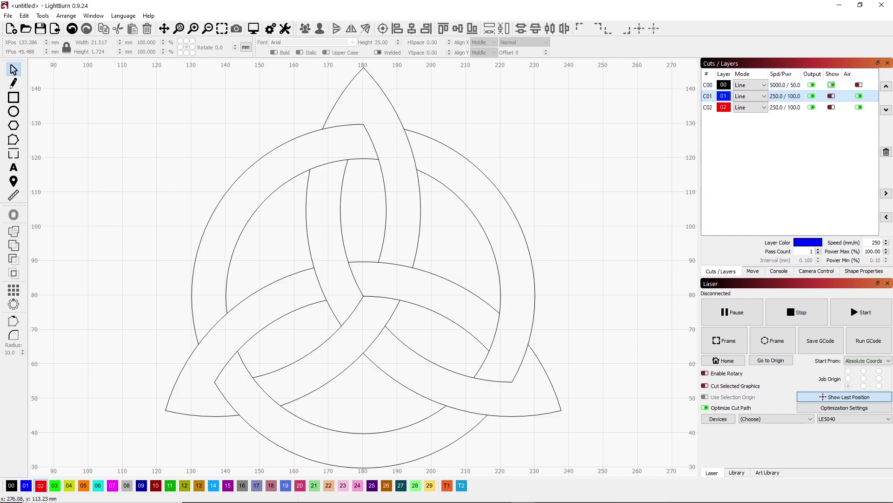
{"action": "left_click", "coordinate": [832, 96]}
{"action": "left_click", "coordinate": [832, 107]}
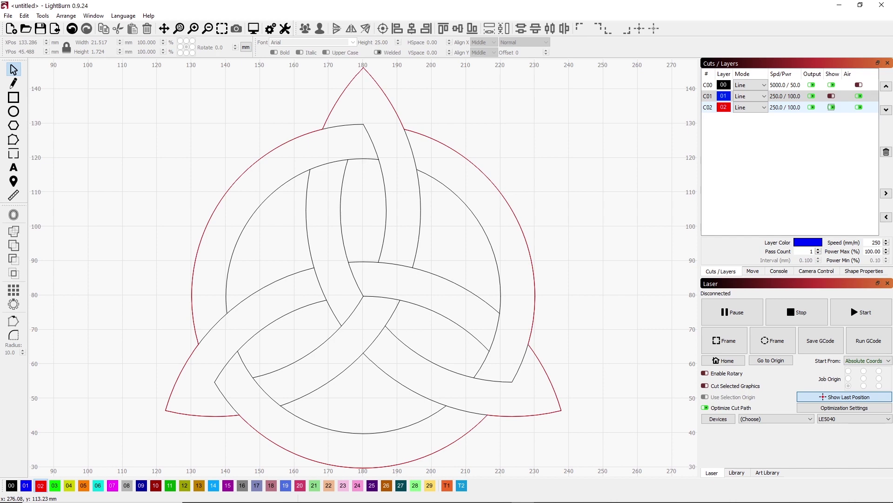
{"action": "left_click", "coordinate": [832, 96]}
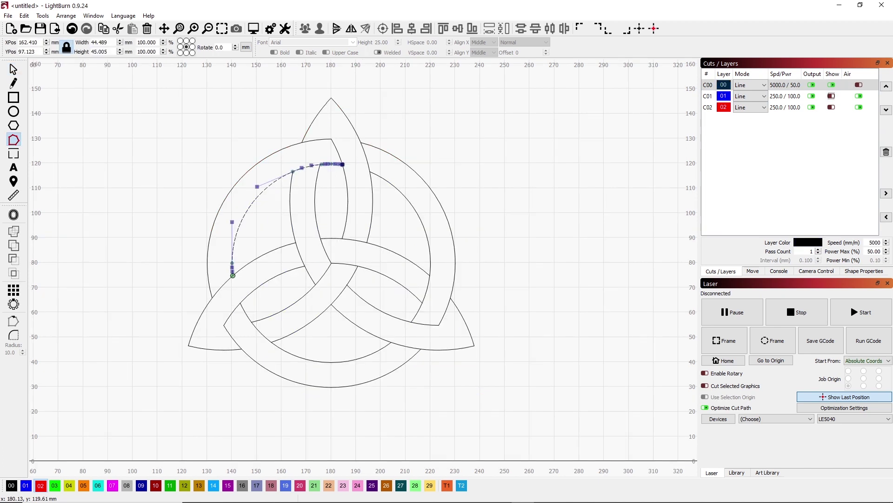
Delete a stray black segment and undo the accidental outer-arc deletions near the top.
{"action": "key", "text": "Delete"}
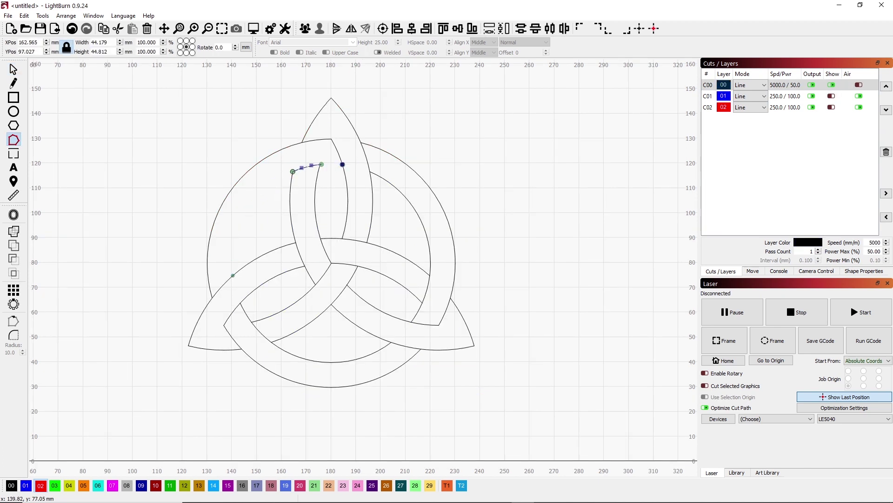
{"action": "key", "text": "Delete"}
{"action": "key", "text": "Delete"}
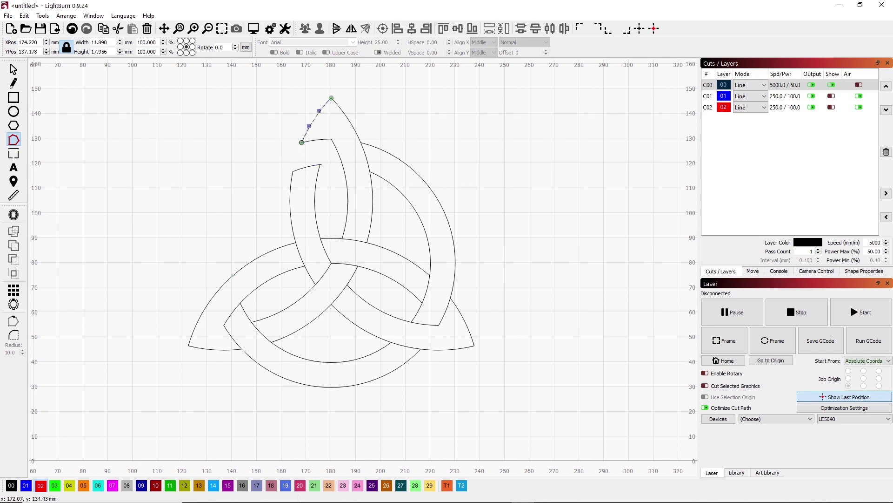
{"action": "key", "text": "Delete"}
{"action": "key", "text": "Delete"}
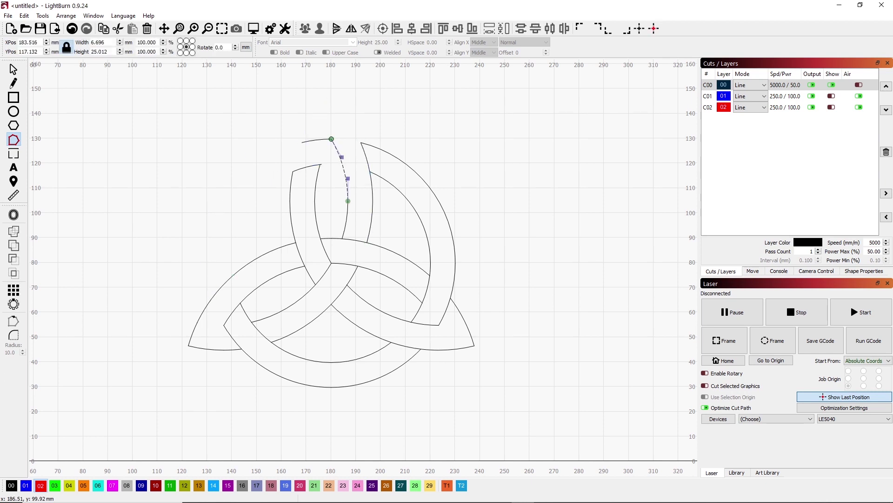
{"action": "key", "text": "ctrl+z"}
{"action": "key", "text": "ctrl+z"}
{"action": "key", "text": "ctrl+z"}
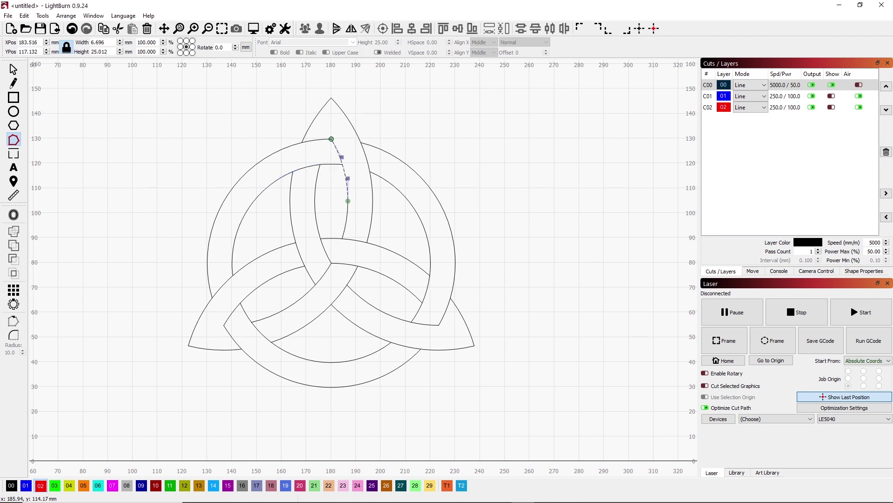
{"action": "key", "text": "ctrl+z"}
{"action": "key", "text": "ctrl+z"}
{"action": "key", "text": "ctrl+z"}
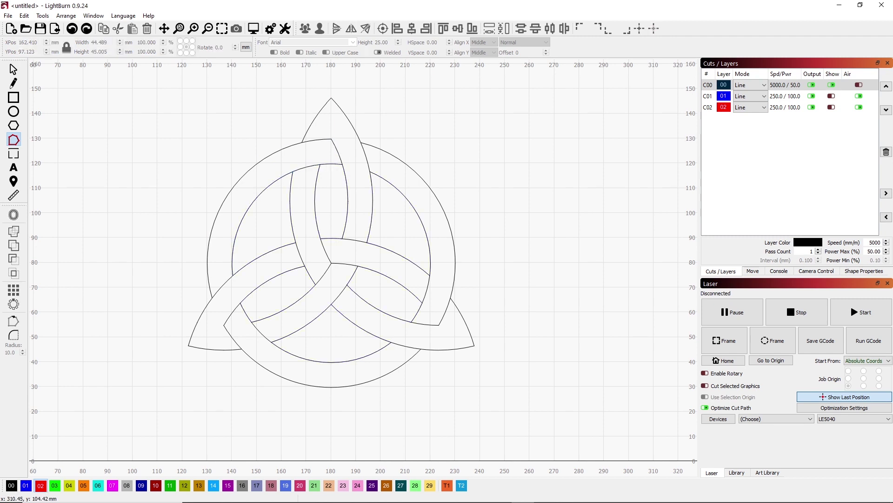
{"action": "left_click", "coordinate": [339, 164]}
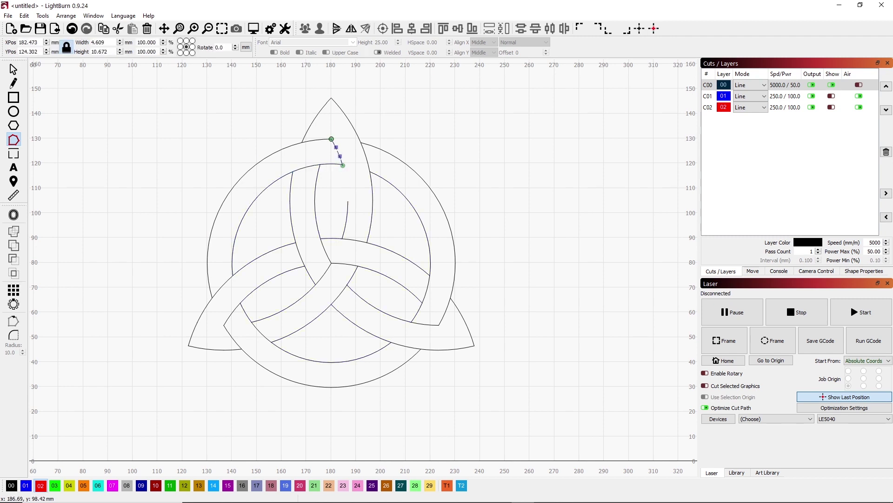
{"action": "left_click", "coordinate": [321, 238]}
{"action": "scroll", "coordinate": [332, 126], "scroll_direction": "up", "scroll_amount": 8}
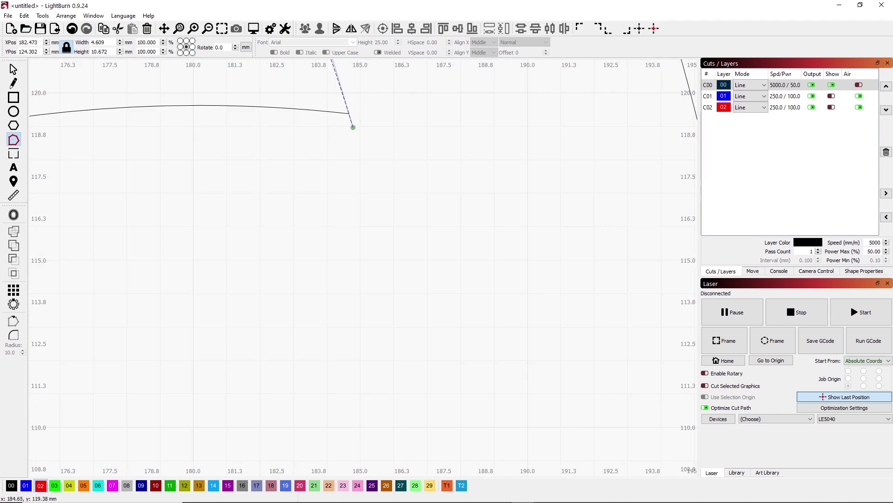
{"action": "scroll", "coordinate": [349, 119], "scroll_direction": "down", "scroll_amount": 8}
{"action": "scroll", "coordinate": [349, 120], "scroll_direction": "up", "scroll_amount": 3}
Delete the short upper arc, a left arc and most of the long upper black arc.
{"action": "left_click", "coordinate": [384, 244]}
{"action": "left_click", "coordinate": [401, 125]}
{"action": "left_click", "coordinate": [342, 164]}
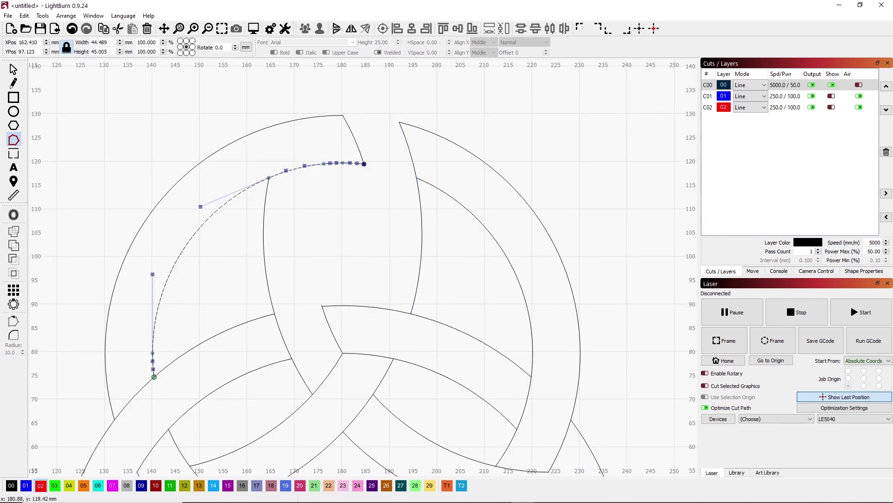
{"action": "key", "text": "Delete"}
{"action": "left_click", "coordinate": [269, 210]}
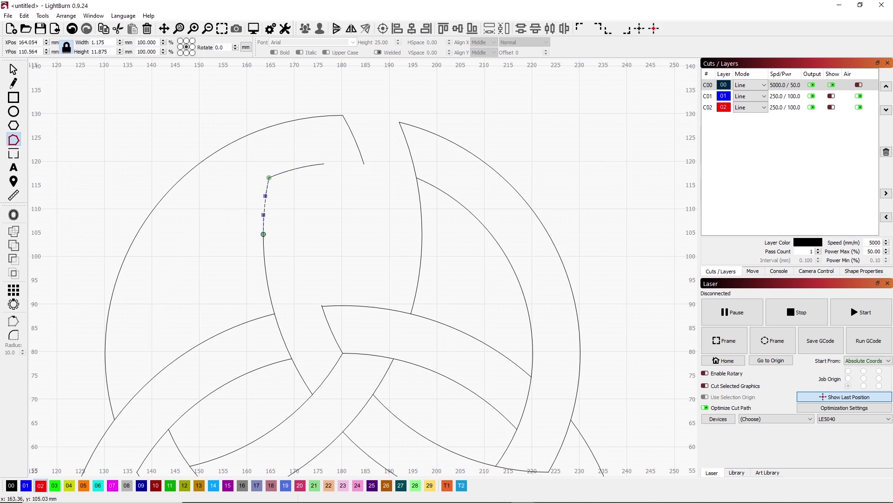
{"action": "scroll", "coordinate": [314, 210], "scroll_direction": "down", "scroll_amount": 5}
{"action": "scroll", "coordinate": [315, 210], "scroll_direction": "up", "scroll_amount": 2}
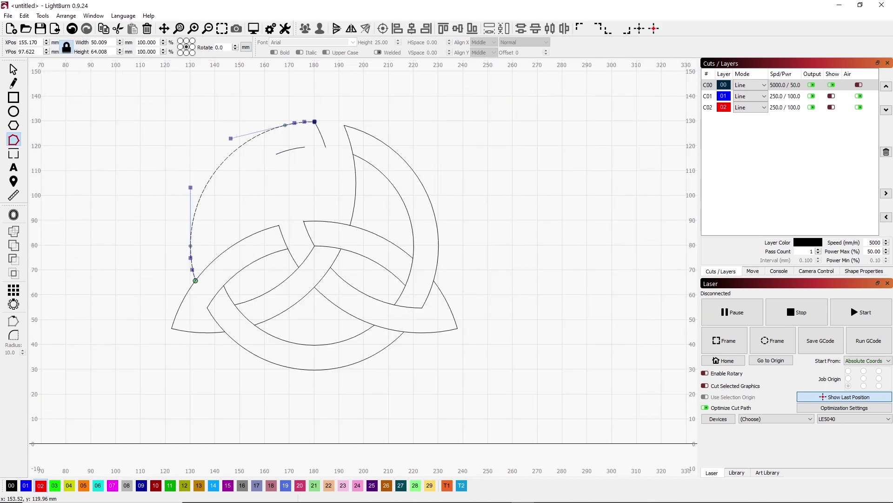
{"action": "key", "text": "Delete"}
{"action": "left_click", "coordinate": [349, 167]}
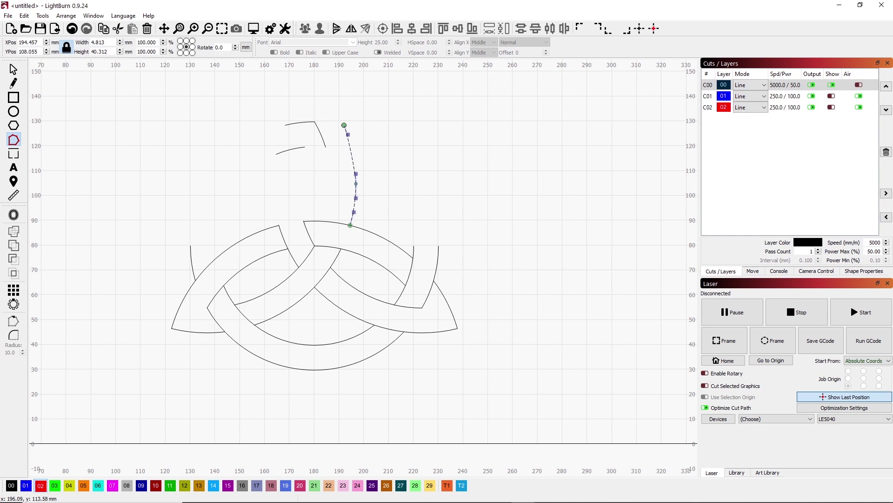
{"action": "key", "text": "Delete"}
Briefly show the blue and red layers to check, then hide them again.
{"action": "left_click", "coordinate": [831, 96]}
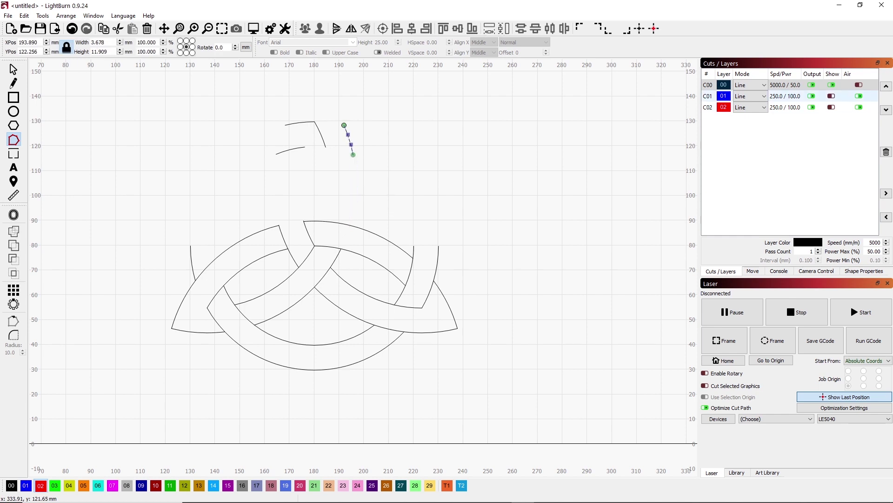
{"action": "left_click", "coordinate": [831, 107]}
{"action": "left_click", "coordinate": [13, 70]}
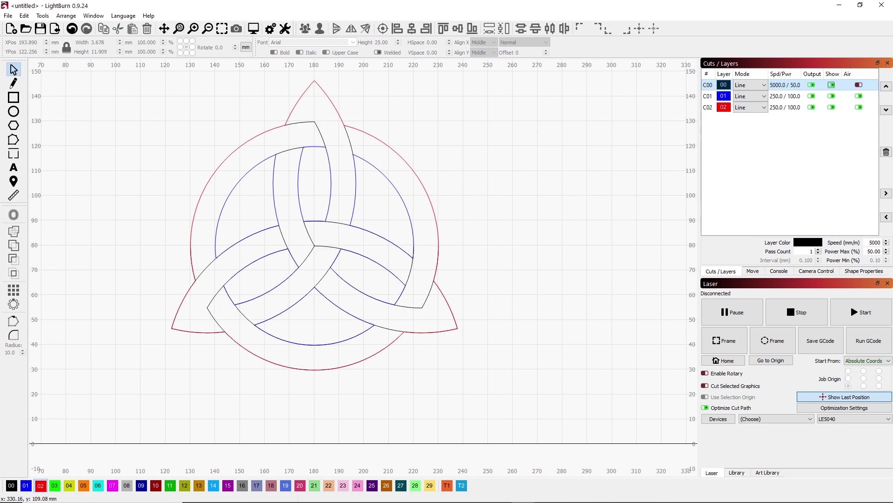
{"action": "left_click", "coordinate": [831, 96]}
{"action": "left_click", "coordinate": [832, 107]}
Delete the bottom black curve segment and reshape then remove the short right segment.
{"action": "key", "text": "ctrl+grave"}
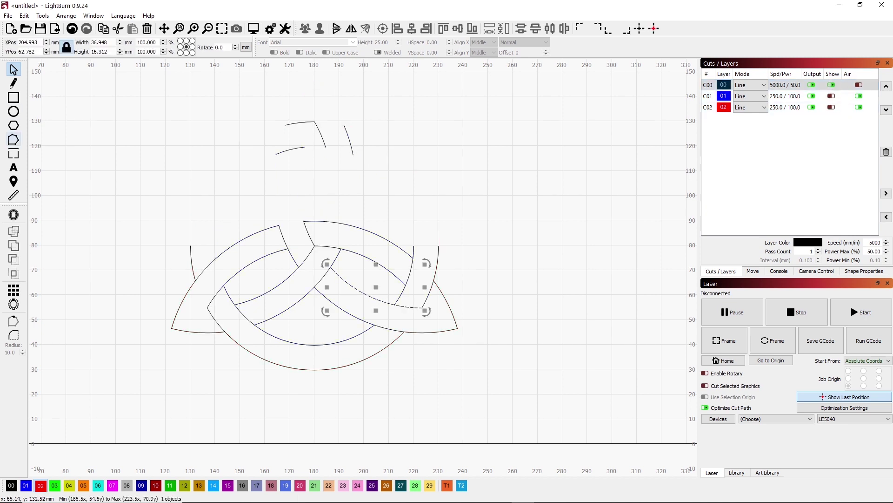
{"action": "left_click", "coordinate": [348, 283]}
{"action": "left_click", "coordinate": [405, 300]}
{"action": "left_click", "coordinate": [408, 276]}
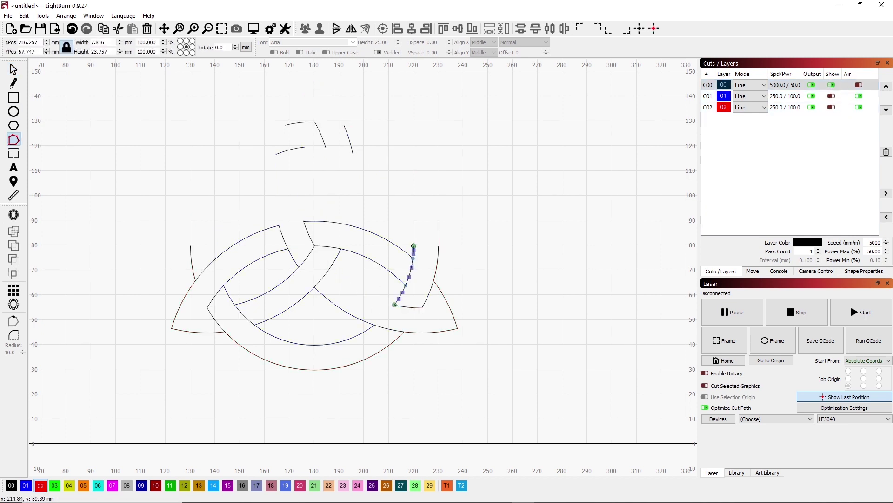
{"action": "scroll", "coordinate": [412, 253], "scroll_direction": "up", "scroll_amount": 3}
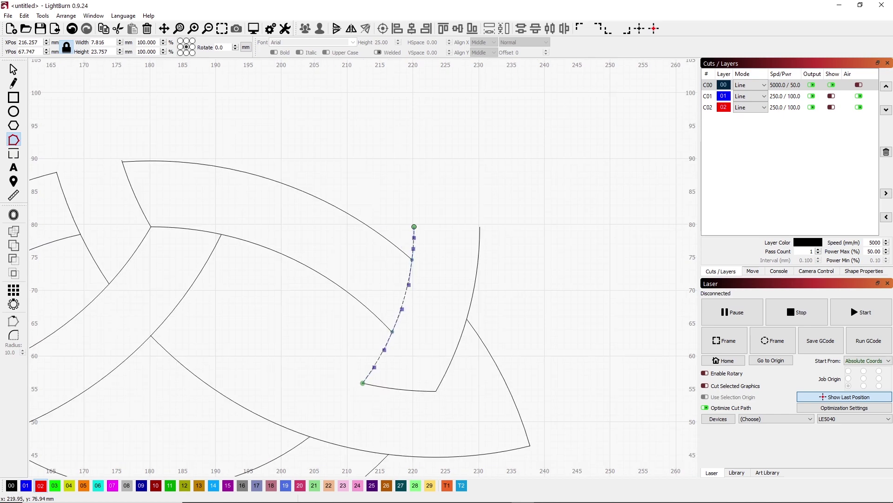
{"action": "scroll", "coordinate": [414, 314], "scroll_direction": "down", "scroll_amount": 5}
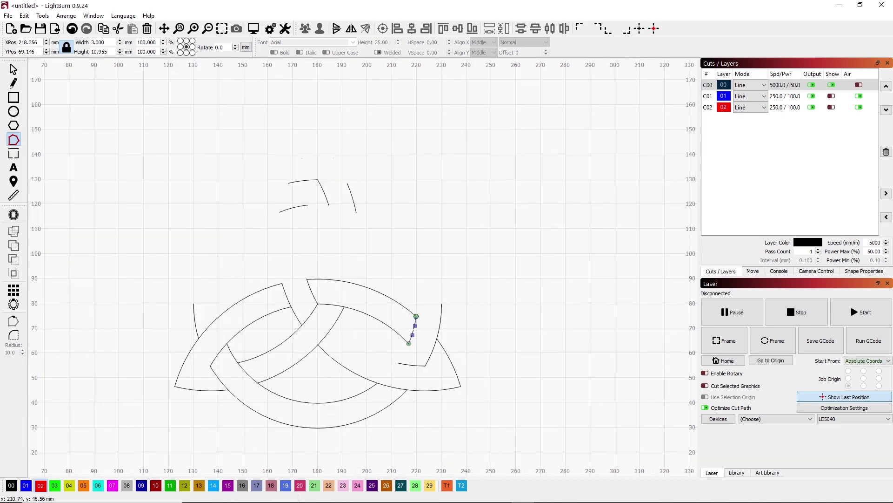
{"action": "left_click", "coordinate": [326, 353]}
{"action": "scroll", "coordinate": [411, 391], "scroll_direction": "up", "scroll_amount": 8}
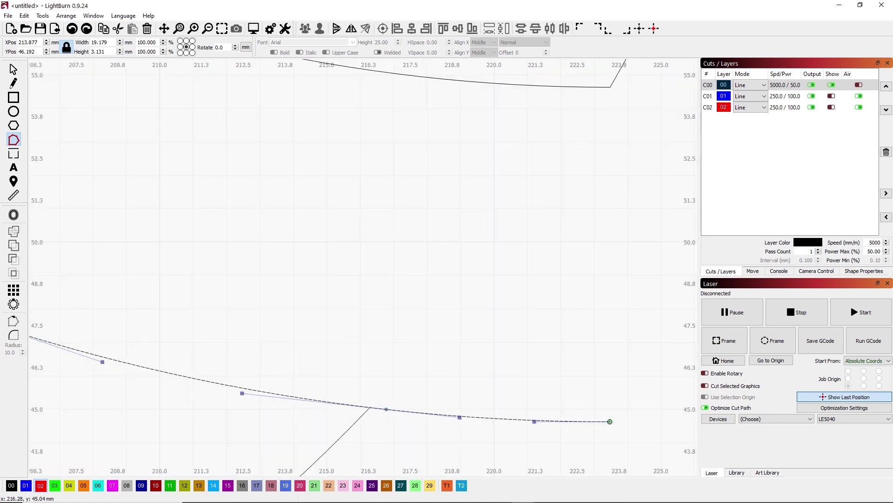
{"action": "scroll", "coordinate": [384, 391], "scroll_direction": "down", "scroll_amount": 3}
{"action": "scroll", "coordinate": [384, 391], "scroll_direction": "down", "scroll_amount": 3}
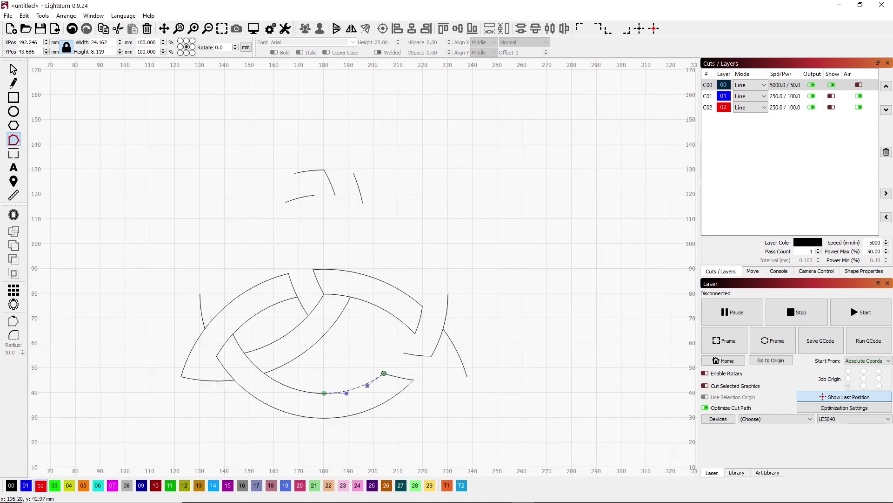
{"action": "key", "text": "Delete"}
{"action": "left_click", "coordinate": [438, 341]}
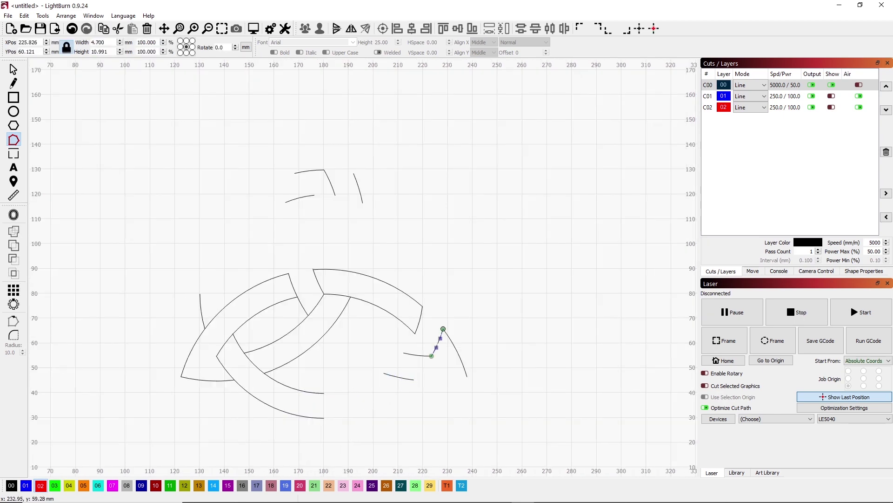
{"action": "left_click_drag", "start_coordinate": [431, 355], "coordinate": [467, 376]}
{"action": "key", "text": "Delete"}
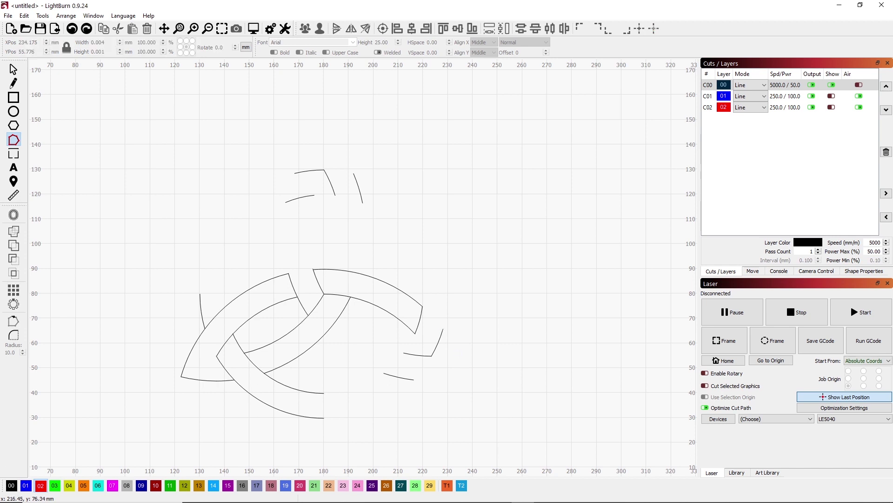
{"action": "left_click", "coordinate": [342, 271]}
Delete short black segments inside the knot and the large bottom curve.
{"action": "left_click", "coordinate": [831, 96]}
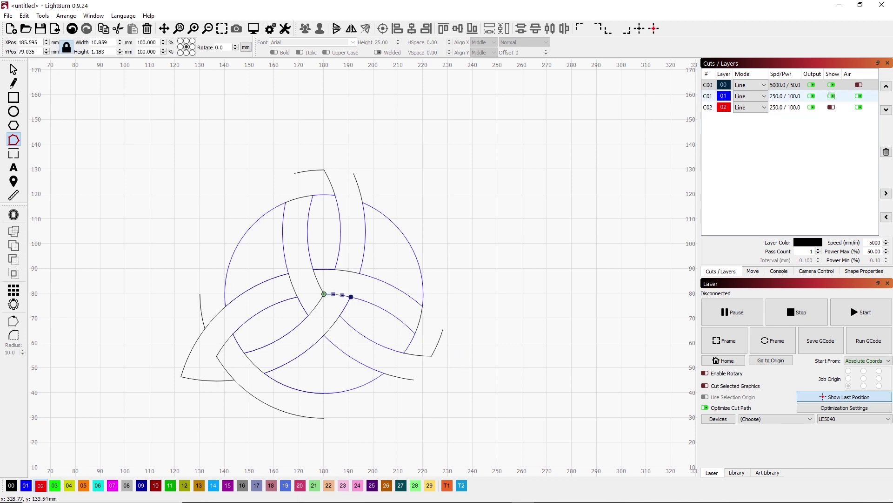
{"action": "left_click", "coordinate": [831, 107]}
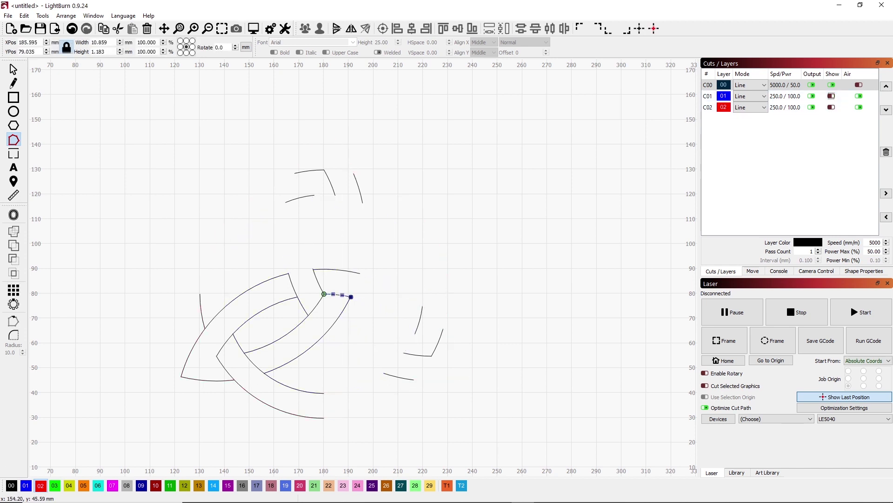
{"action": "left_click", "coordinate": [235, 337]}
{"action": "key", "text": "Delete"}
{"action": "left_click", "coordinate": [335, 318]}
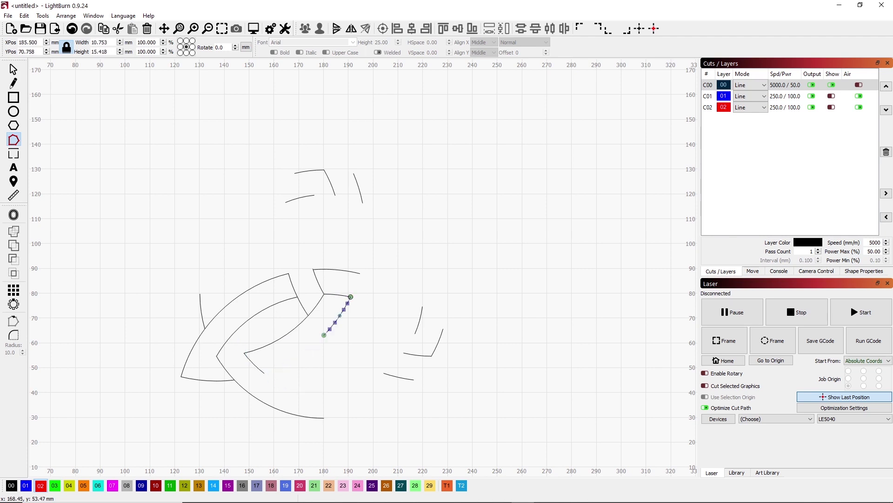
{"action": "key", "text": "Delete"}
{"action": "left_click", "coordinate": [315, 304]}
{"action": "key", "text": "Delete"}
{"action": "left_click", "coordinate": [307, 418]}
{"action": "key", "text": "Delete"}
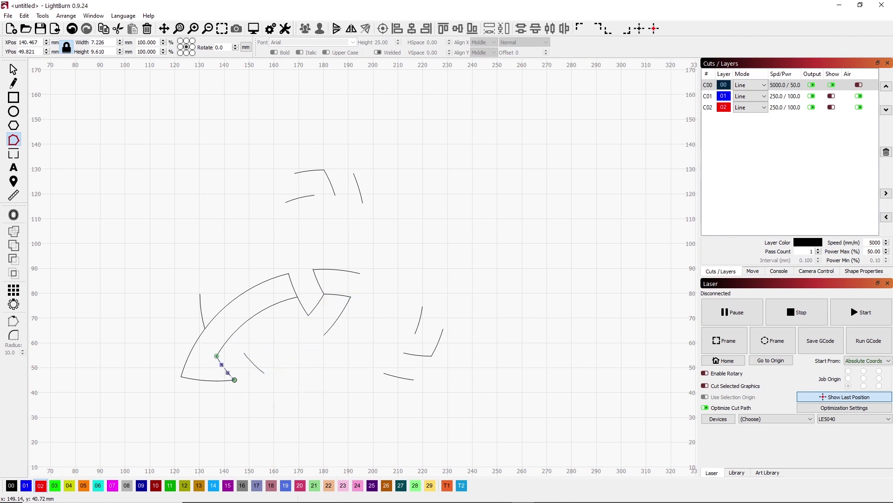
Delete the bottom-left and lower-left black arcs, checking crossings against the blue layer.
{"action": "left_click", "coordinate": [210, 378]}
{"action": "key", "text": "Delete"}
{"action": "key", "text": "Delete"}
{"action": "left_click", "coordinate": [240, 292]}
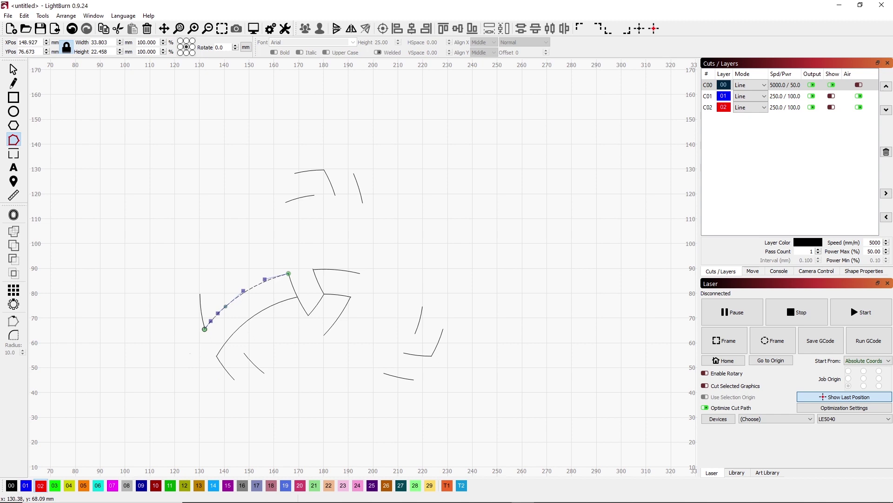
{"action": "key", "text": "Delete"}
{"action": "left_click", "coordinate": [279, 302]}
{"action": "key", "text": "Delete"}
{"action": "left_click", "coordinate": [217, 315]}
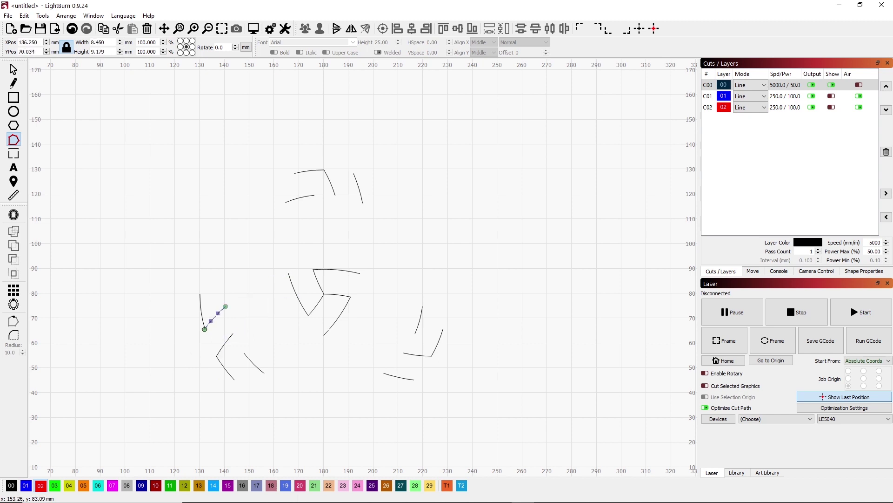
{"action": "key", "text": "Escape"}
{"action": "left_click", "coordinate": [831, 96]}
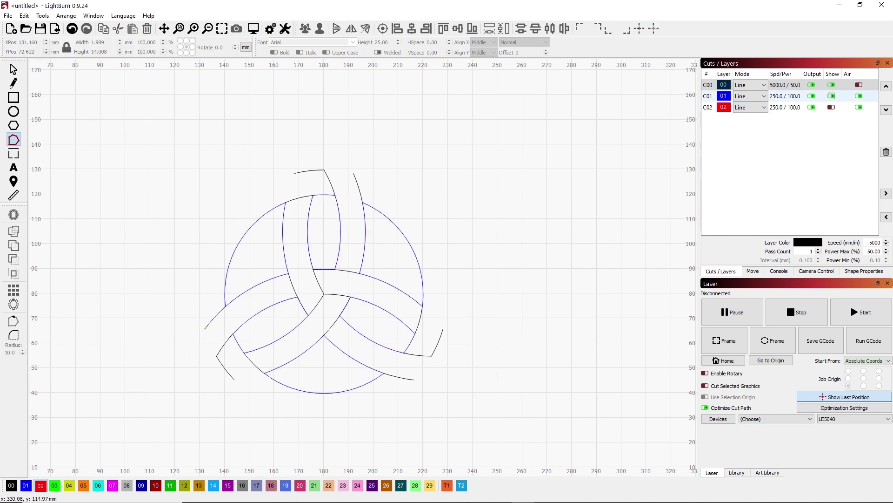
{"action": "left_click", "coordinate": [831, 95]}
Delete the slanted and diagonal black segments near the centre, checking against blue layer 01.
{"action": "left_click", "coordinate": [304, 307]}
{"action": "key", "text": "Delete"}
{"action": "left_click", "coordinate": [292, 286]}
{"action": "left_click", "coordinate": [337, 316]}
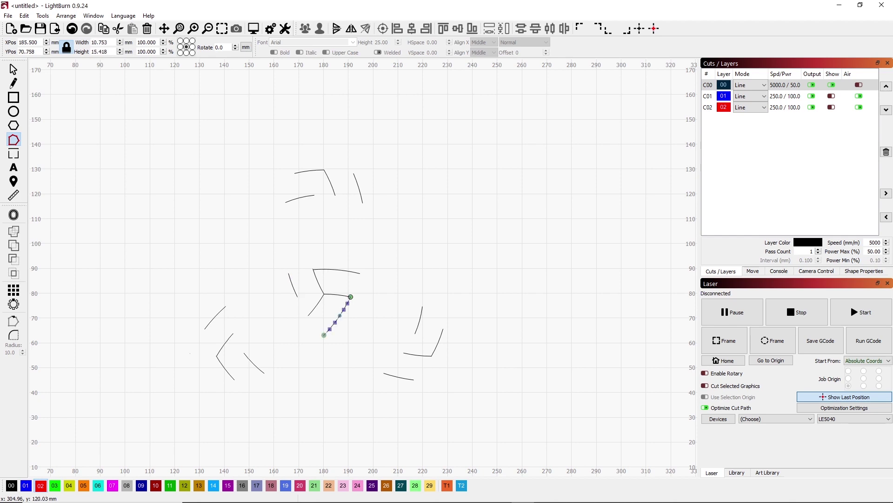
{"action": "left_click", "coordinate": [832, 96]}
{"action": "key", "text": "Delete"}
{"action": "left_click", "coordinate": [329, 269]}
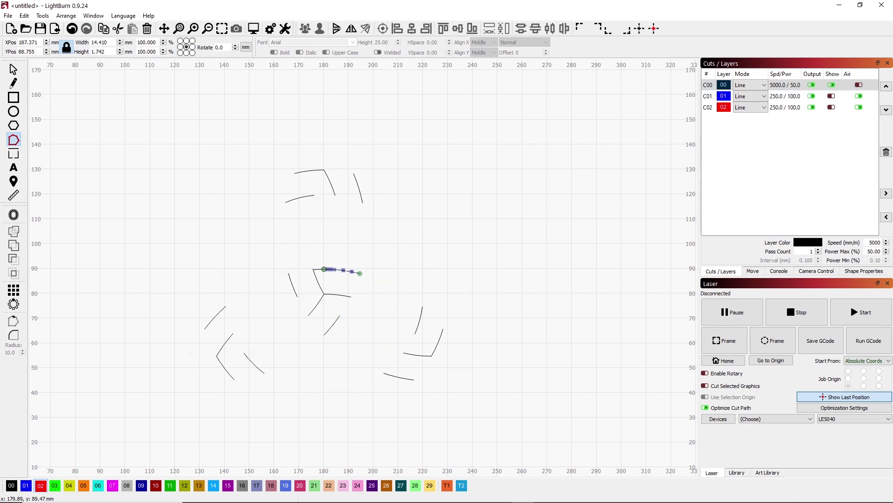
{"action": "left_click", "coordinate": [831, 96]}
{"action": "scroll", "coordinate": [329, 268], "scroll_direction": "up", "scroll_amount": 5}
{"action": "left_click", "coordinate": [831, 96]}
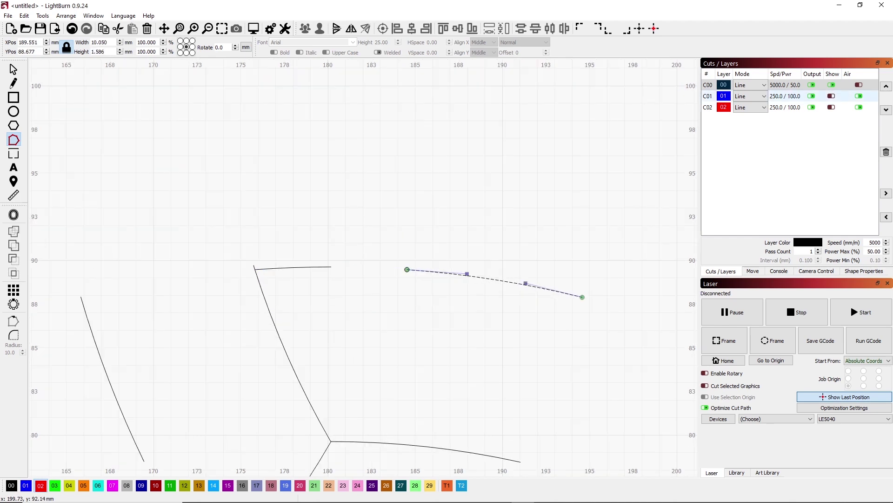
Delete the last small segment and upper arc near the centre, then show the blue cutouts.
{"action": "left_click", "coordinate": [258, 280]}
{"action": "scroll", "coordinate": [255, 269], "scroll_direction": "up", "scroll_amount": 5}
{"action": "key", "text": "Delete"}
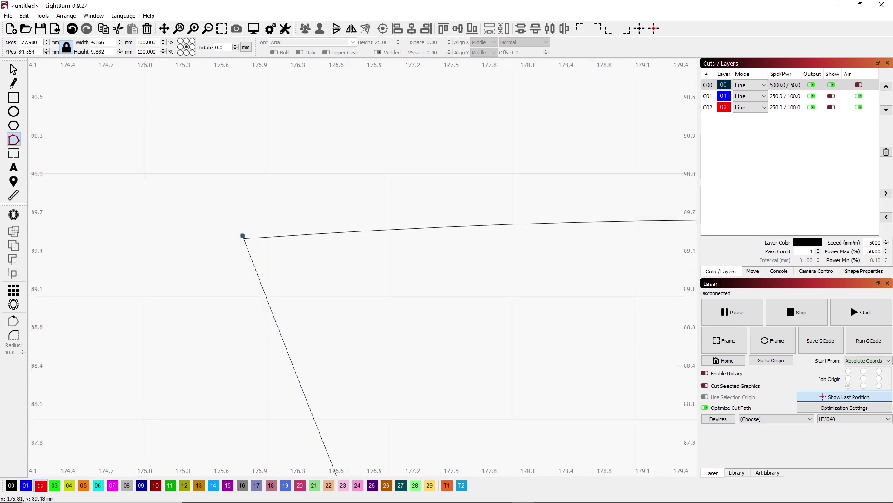
{"action": "scroll", "coordinate": [258, 279], "scroll_direction": "down", "scroll_amount": 5}
{"action": "left_click", "coordinate": [489, 283]}
{"action": "left_click", "coordinate": [859, 107]}
{"action": "scroll", "coordinate": [461, 279], "scroll_direction": "up", "scroll_amount": 3}
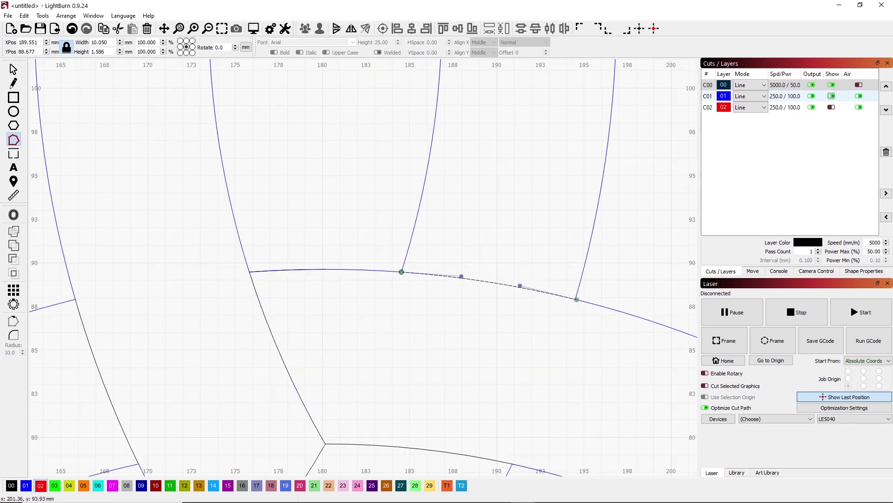
{"action": "scroll", "coordinate": [462, 279], "scroll_direction": "down", "scroll_amount": 3}
{"action": "key", "text": "Delete"}
{"action": "scroll", "coordinate": [419, 279], "scroll_direction": "down", "scroll_amount": 5}
{"action": "scroll", "coordinate": [349, 300], "scroll_direction": "down", "scroll_amount": 4}
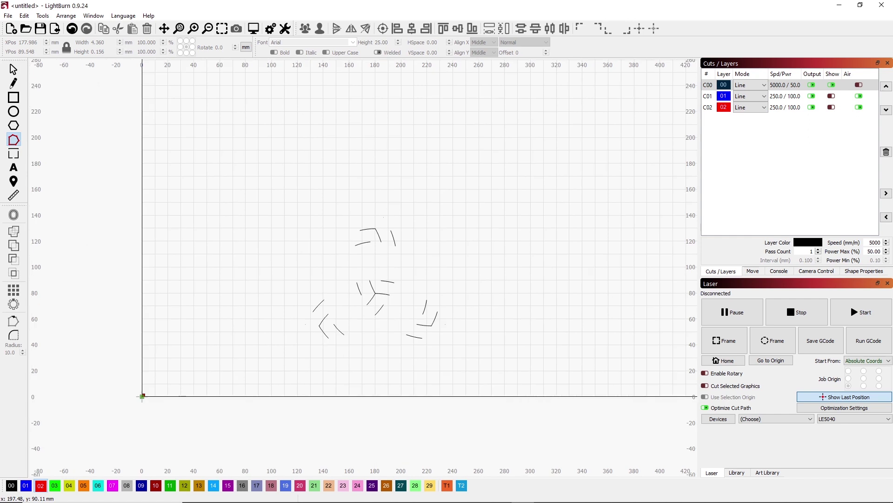
{"action": "scroll", "coordinate": [349, 301], "scroll_direction": "up", "scroll_amount": 3}
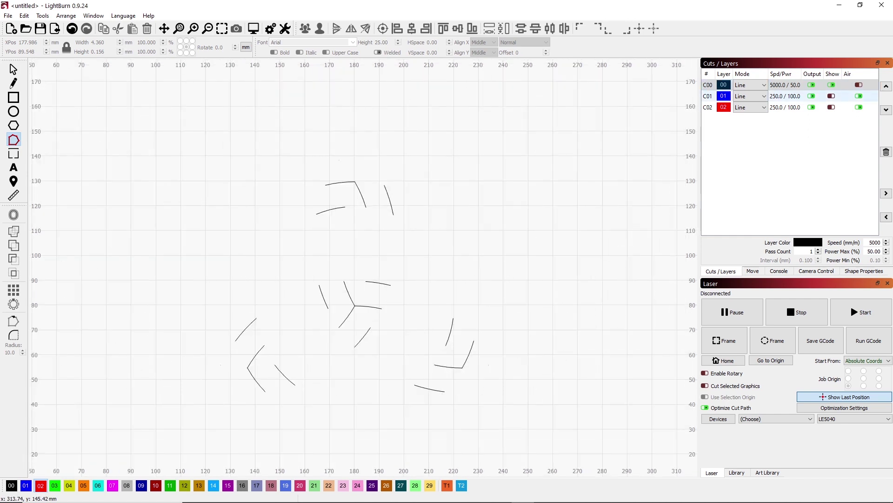
{"action": "left_click", "coordinate": [832, 96]}
Show red layer 02 and open the job preview with Alt+P.
{"action": "left_click", "coordinate": [832, 107]}
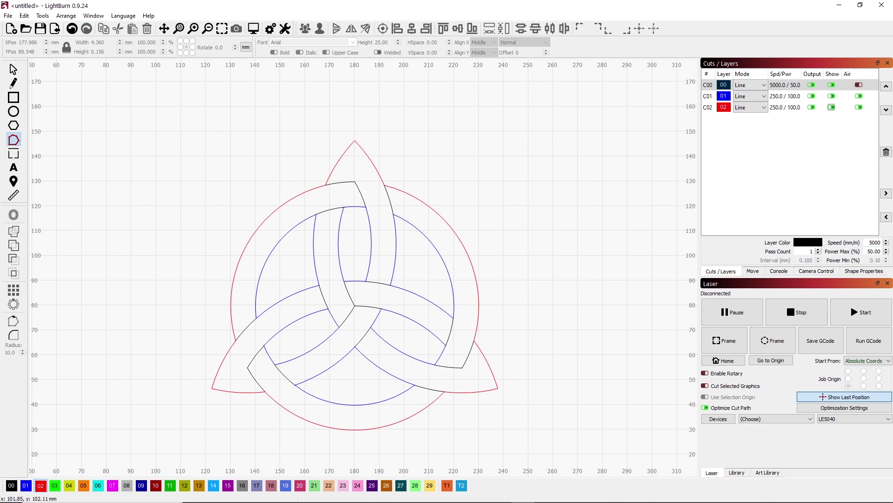
{"action": "key", "text": "alt+p"}
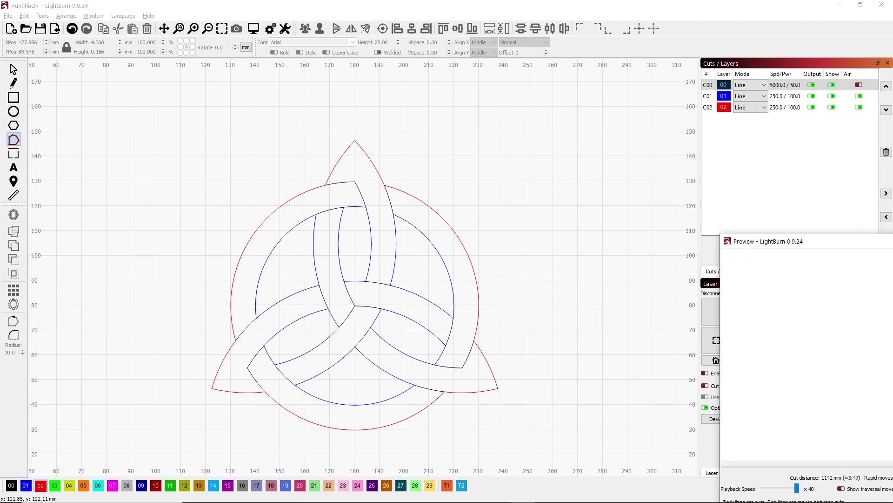
Maximize the preview, play the full cutting simulation from 0:00, then close it.
{"action": "left_click_drag", "start_coordinate": [768, 241], "coordinate": [328, 106]}
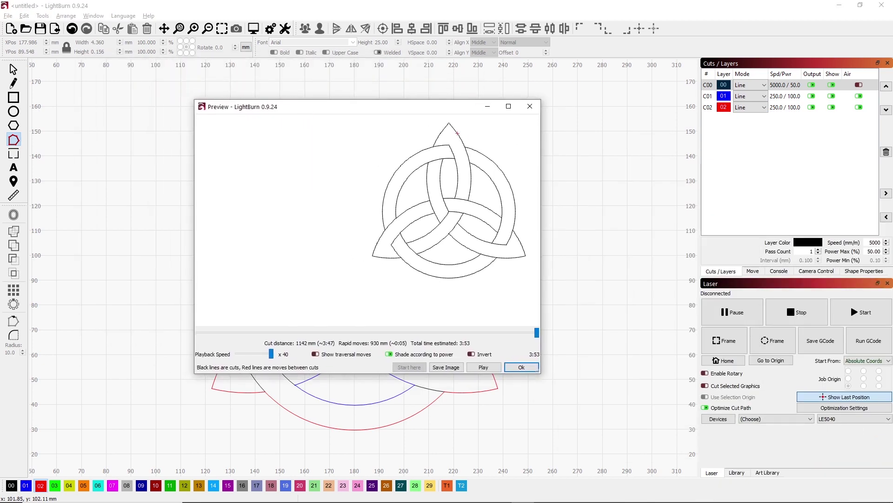
{"action": "double_click", "coordinate": [328, 106]}
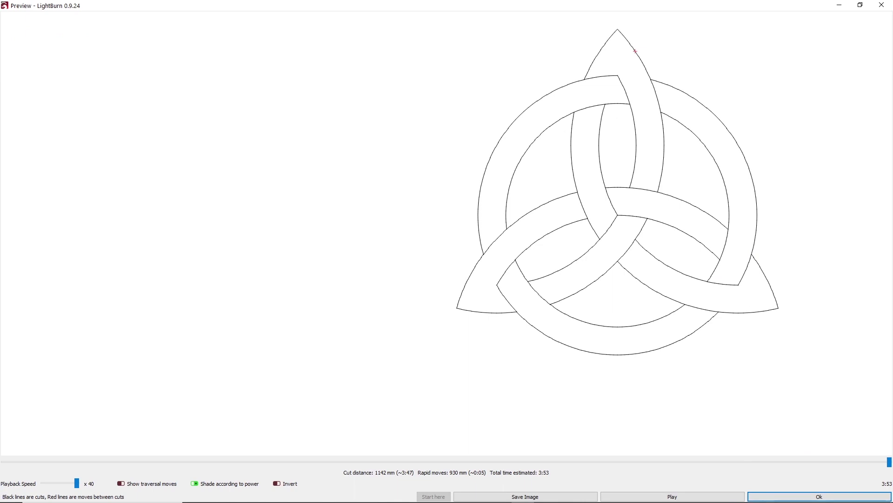
{"action": "left_click_drag", "start_coordinate": [618, 192], "coordinate": [424, 219]}
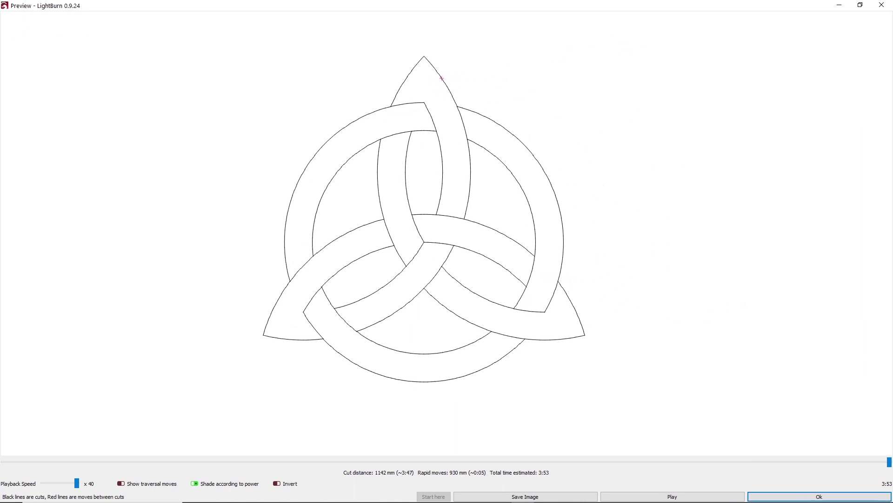
{"action": "left_click_drag", "start_coordinate": [888, 462], "coordinate": [4, 461]}
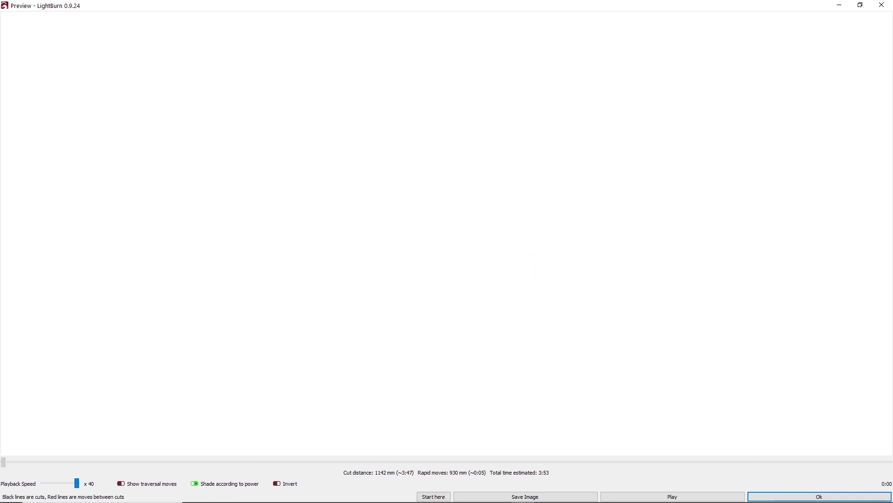
{"action": "key", "text": "space"}
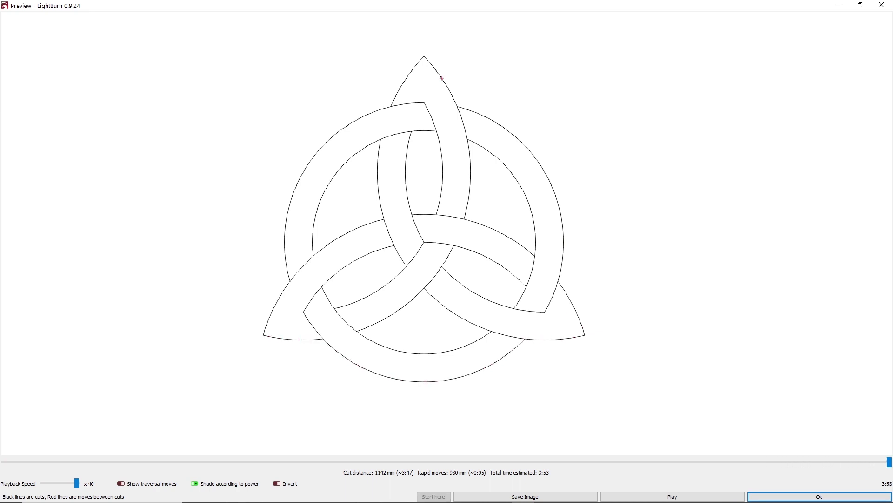
{"action": "left_click", "coordinate": [819, 496]}
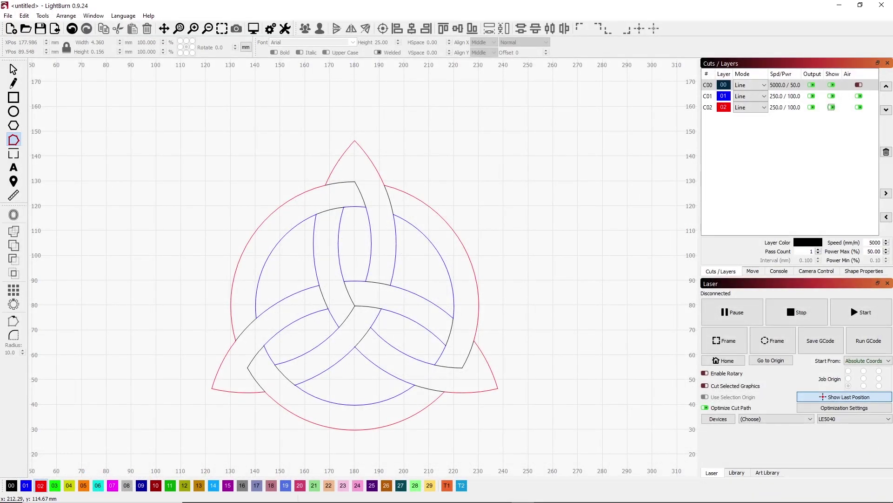
{"action": "left_click", "coordinate": [831, 107]}
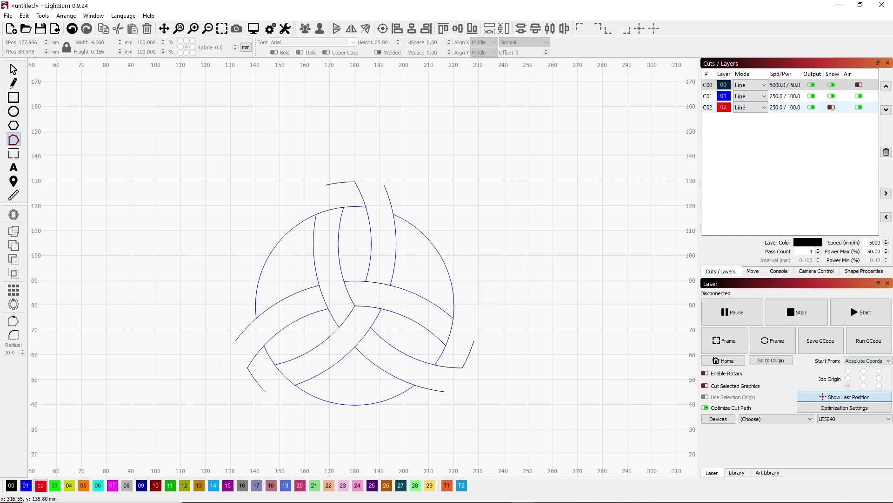
{"action": "left_click", "coordinate": [832, 85]}
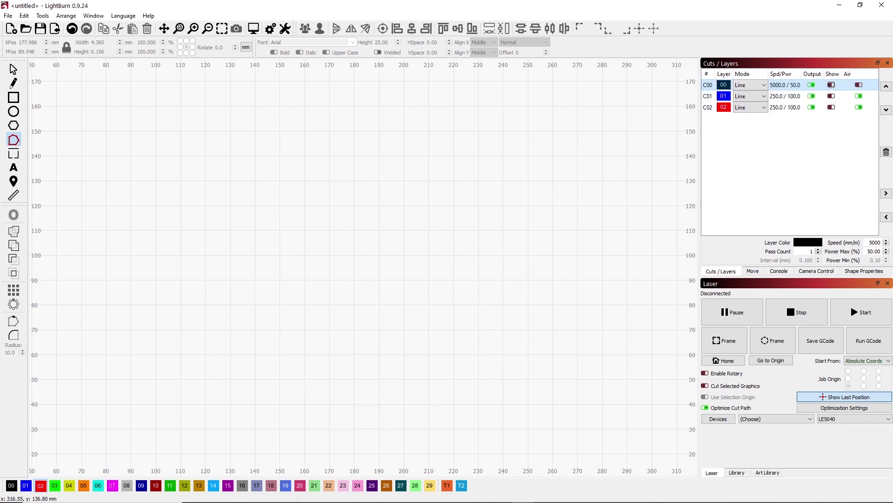
{"action": "left_click", "coordinate": [832, 85]}
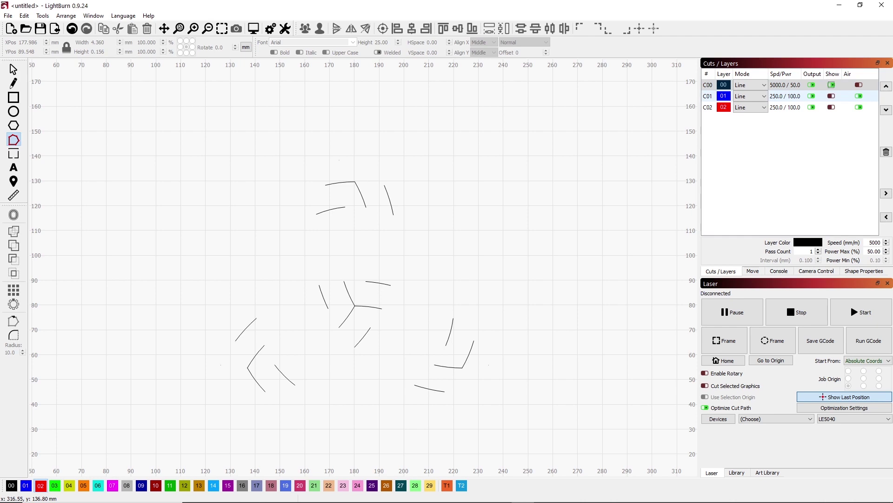
{"action": "left_click", "coordinate": [832, 96]}
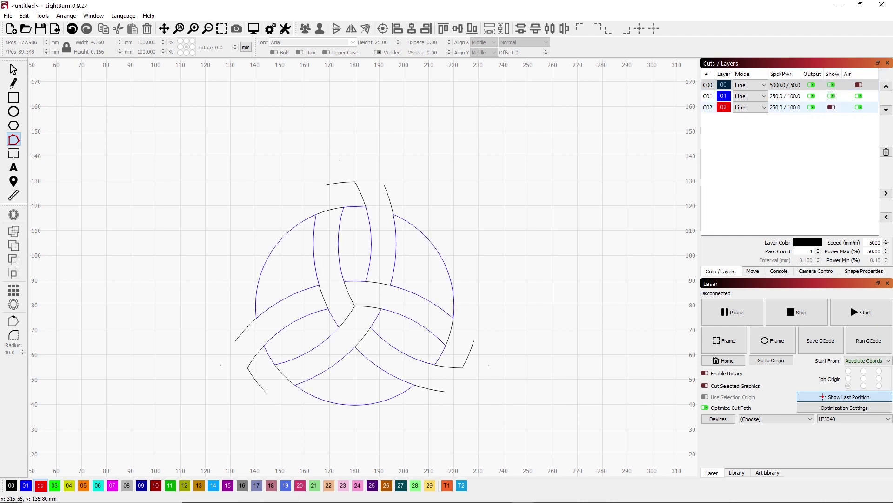
{"action": "left_click", "coordinate": [832, 107]}
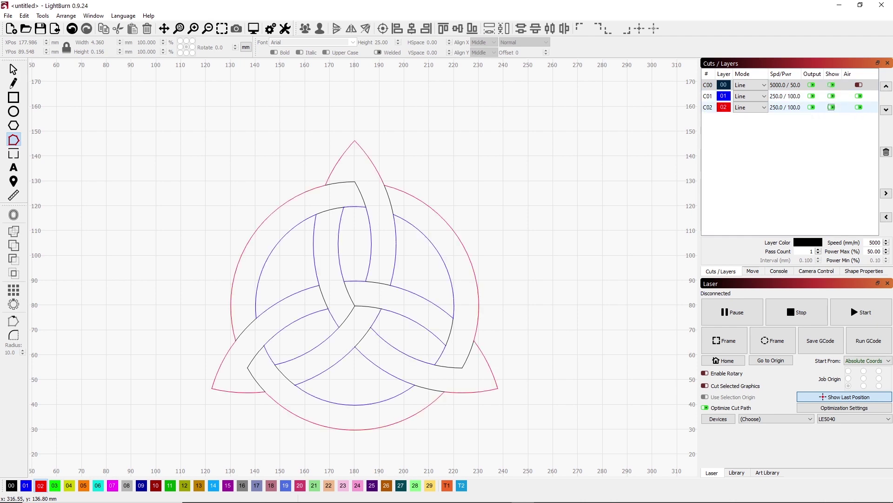